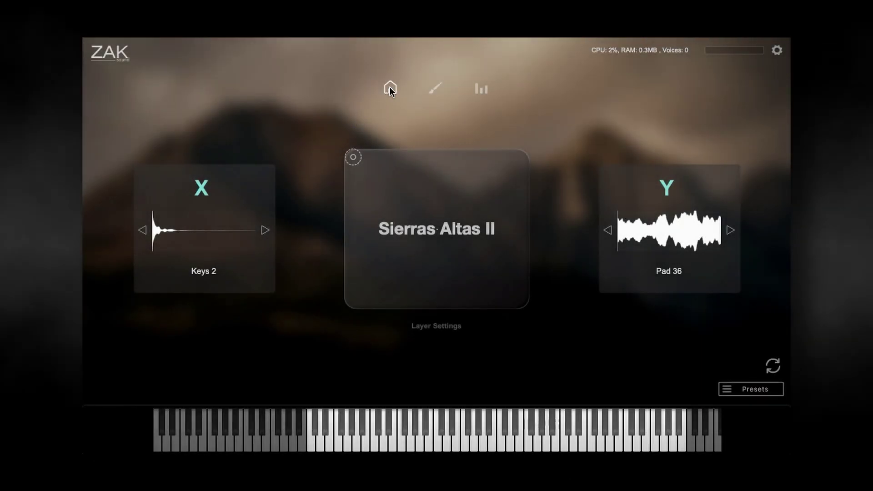
click(201, 235)
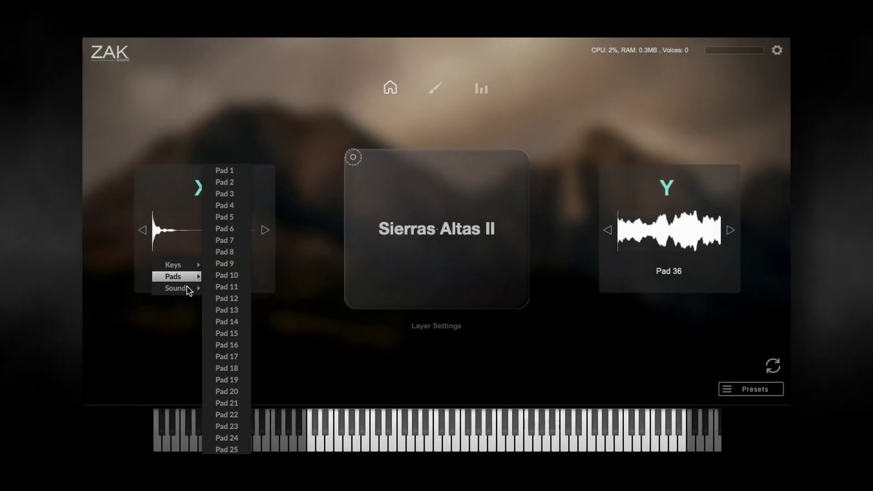
Step: Raise the volumes of layers X and Y together with the central XY volume pad
mouse_move(187, 288)
drag(352, 159, 358, 192)
drag(496, 165, 349, 206)
drag(388, 173, 386, 171)
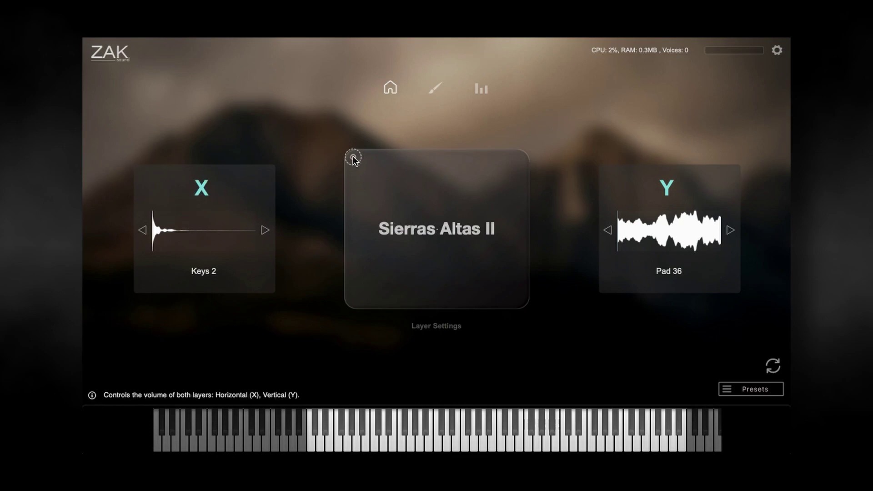
drag(345, 190, 261, 109)
drag(347, 157, 384, 137)
drag(440, 129, 492, 280)
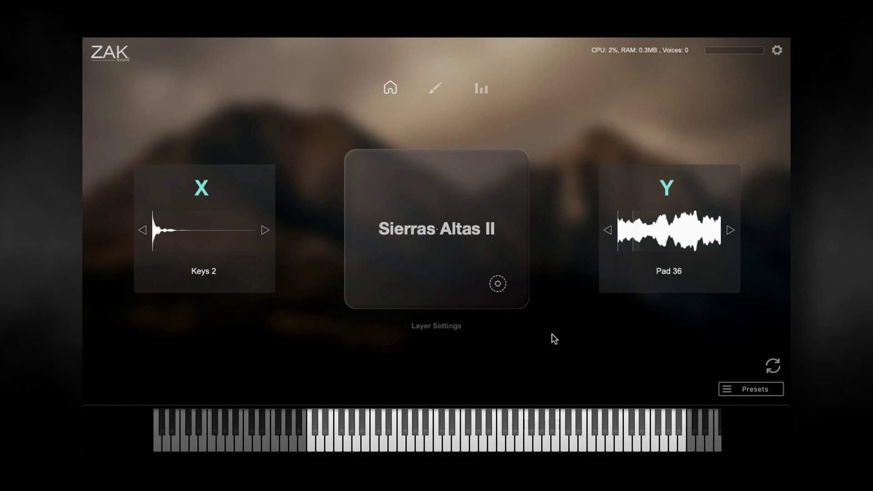
Step: Randomize the sounds of both layers five times and raise both layer volumes to maximum on the XY pad
click(771, 369)
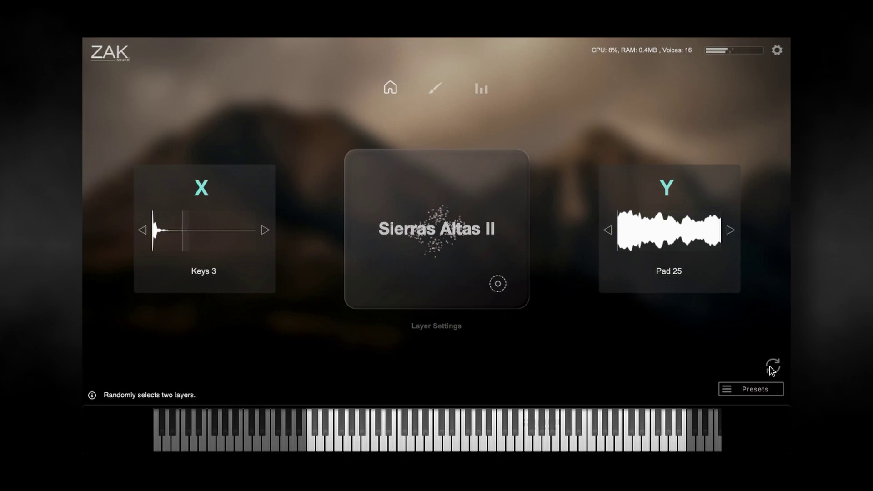
click(772, 369)
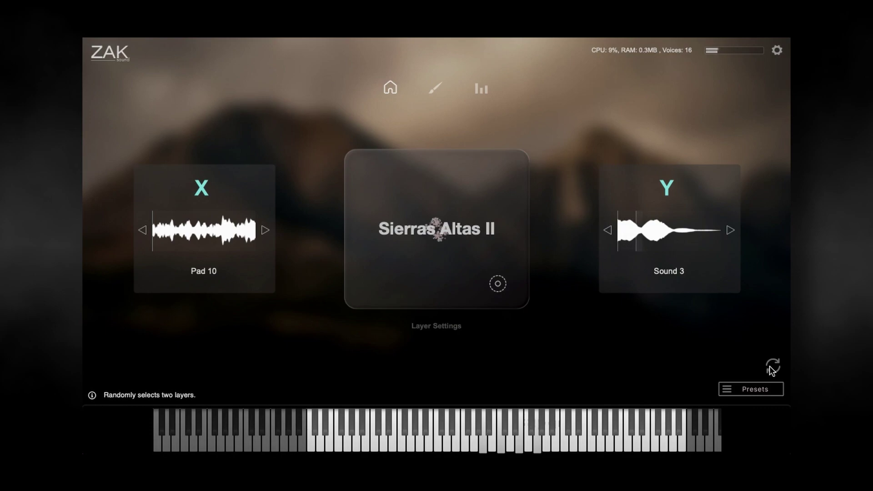
drag(513, 296, 537, 307)
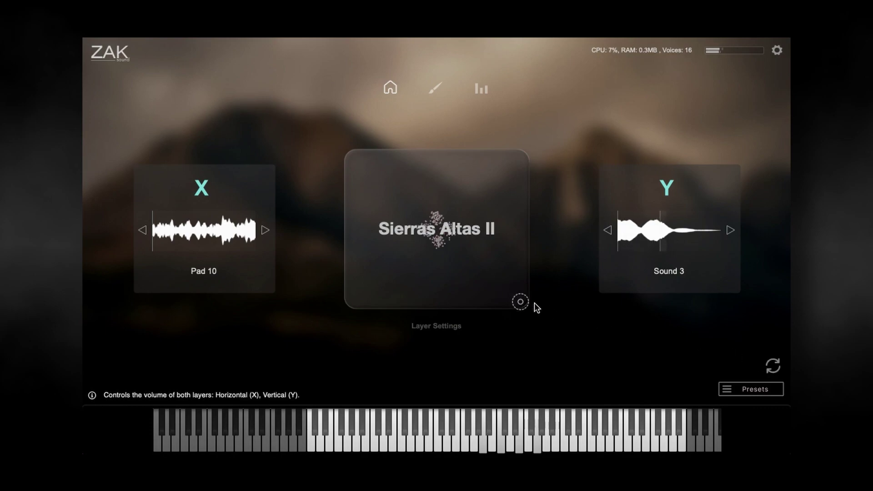
click(773, 367)
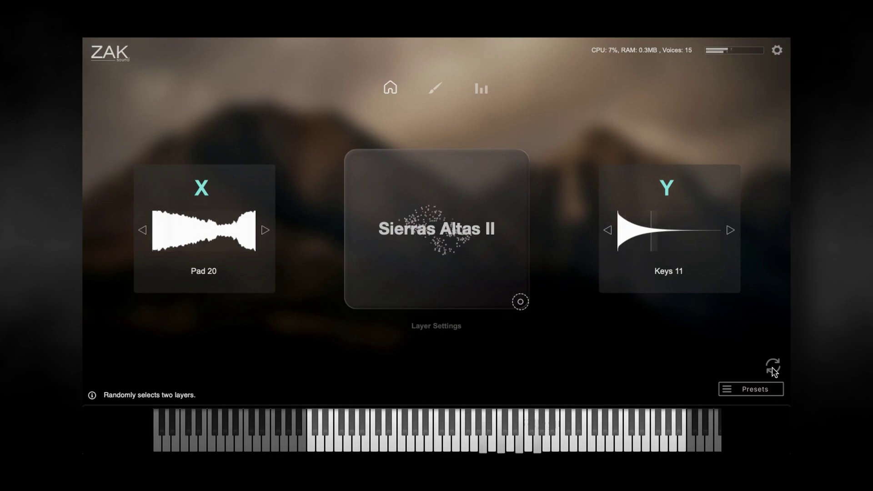
click(774, 369)
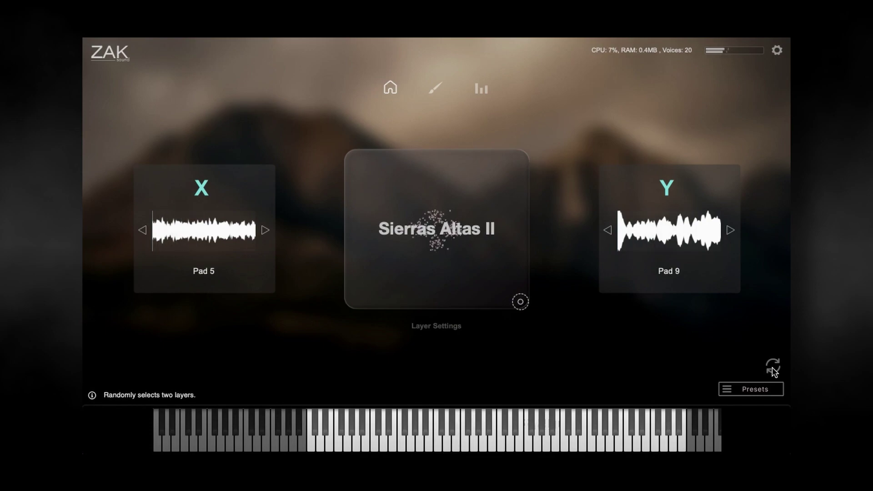
click(772, 367)
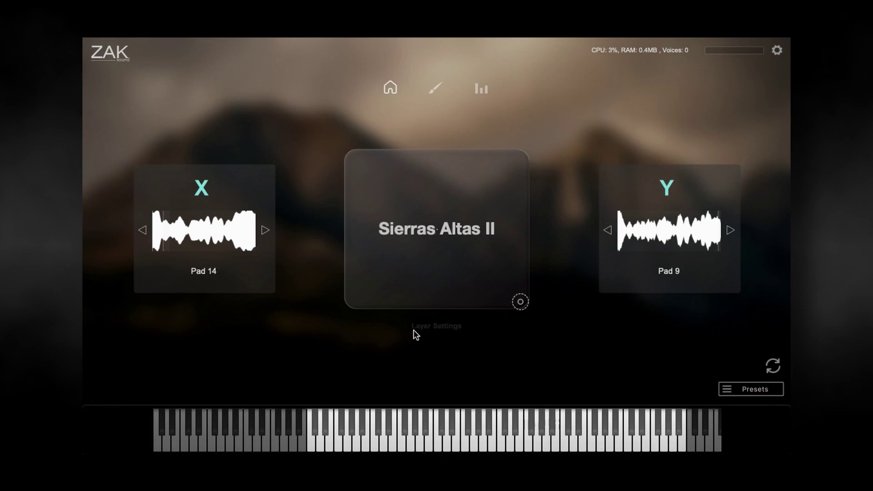
Step: In the layer settings, link layers X and Y and slightly adjust their shared decay and attack
click(427, 328)
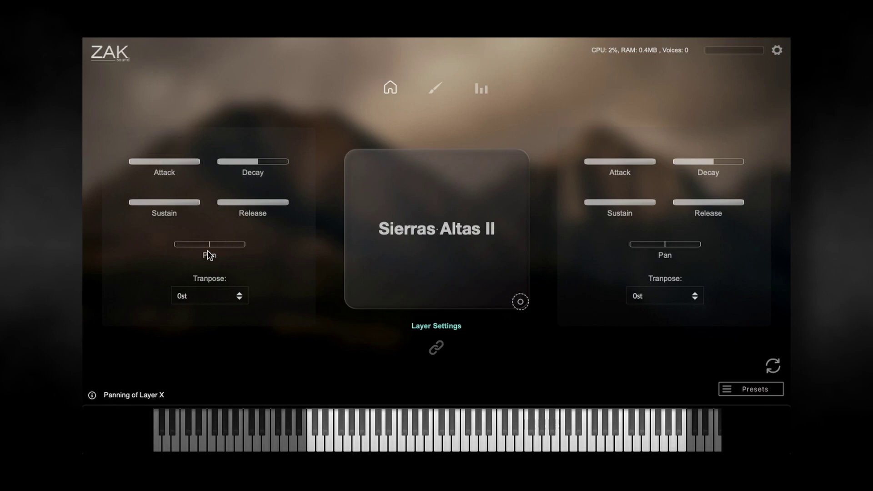
click(221, 296)
click(215, 295)
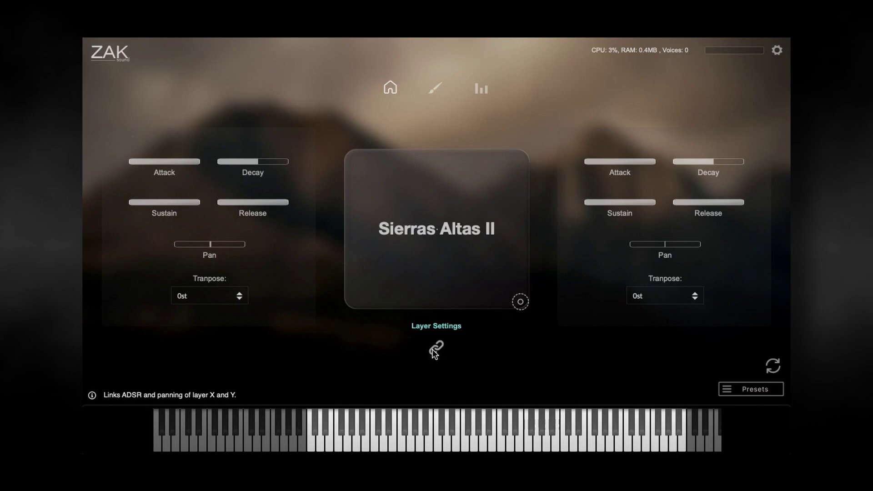
mouse_move(256, 164)
drag(261, 164, 263, 165)
mouse_move(177, 157)
mouse_down()
mouse_move(154, 162)
mouse_move(190, 167)
mouse_up()
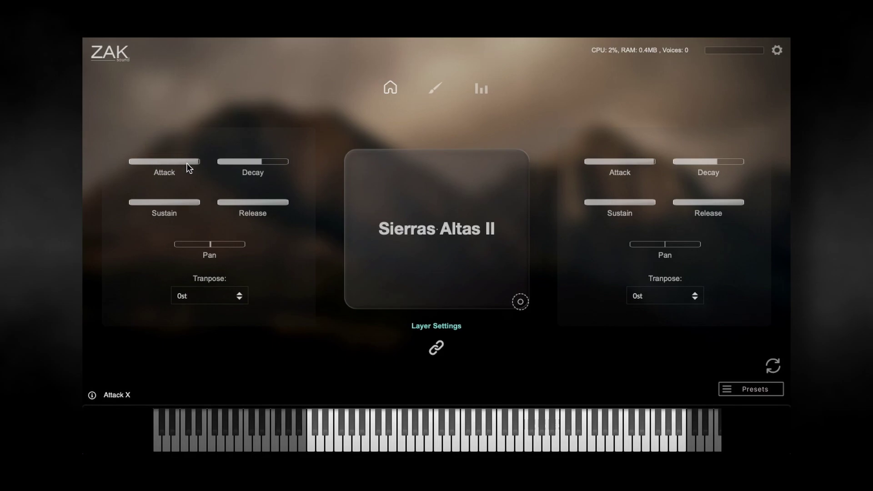
Step: Link both layers' effect sliders, set the reverb width to 0.41 and adjust the left and right delay times
click(391, 88)
click(435, 88)
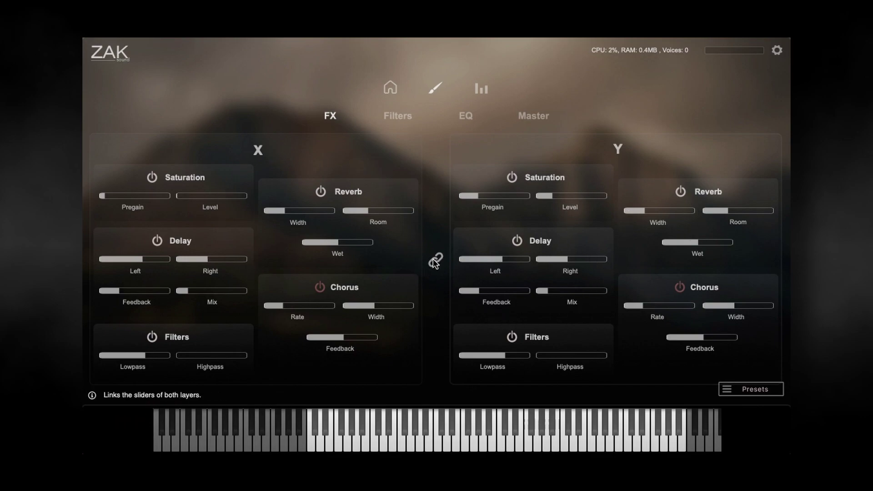
mouse_move(300, 213)
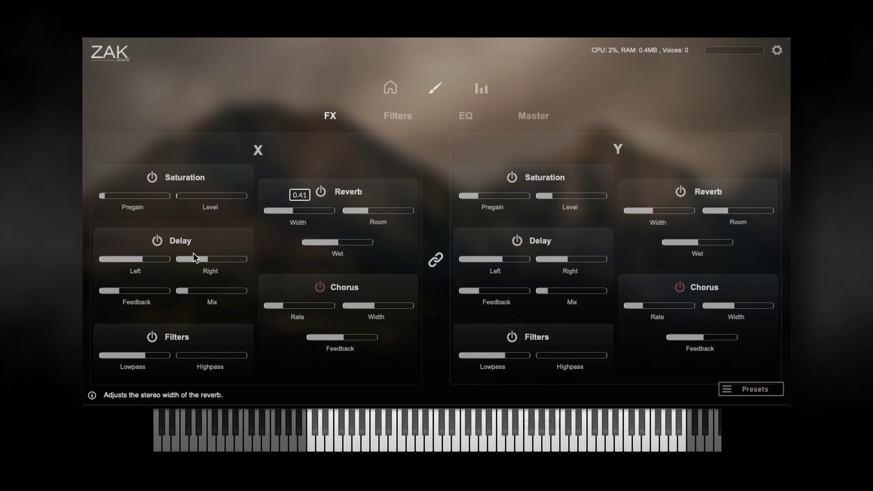
drag(201, 255, 175, 256)
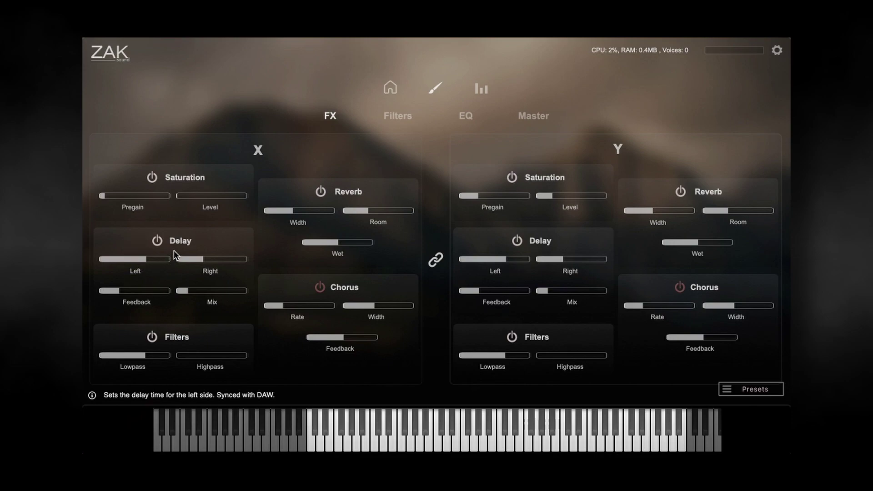
Step: Sweep filters 1 and 2 together with the XY filter pad, leaving both slightly above mid-range
click(396, 119)
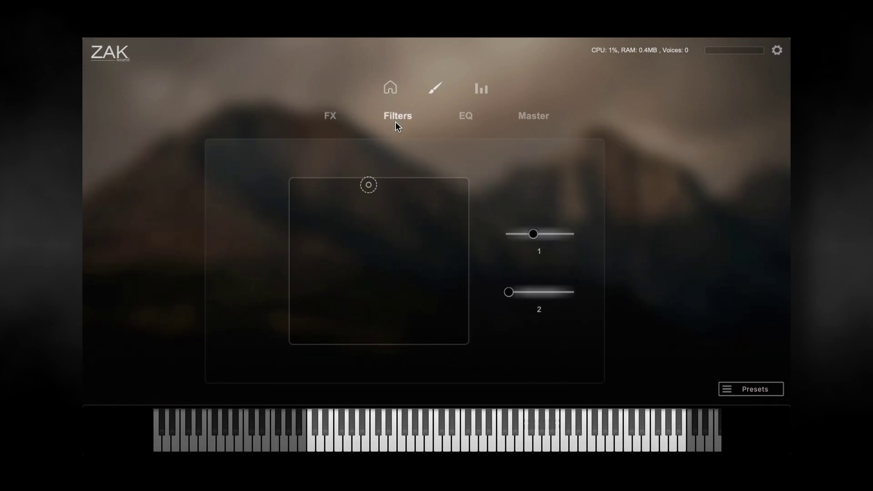
drag(369, 184, 348, 220)
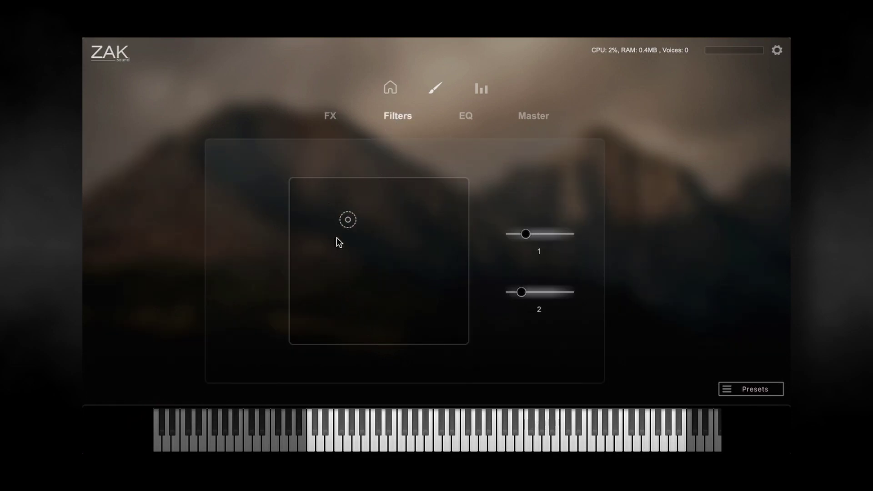
drag(348, 222, 416, 304)
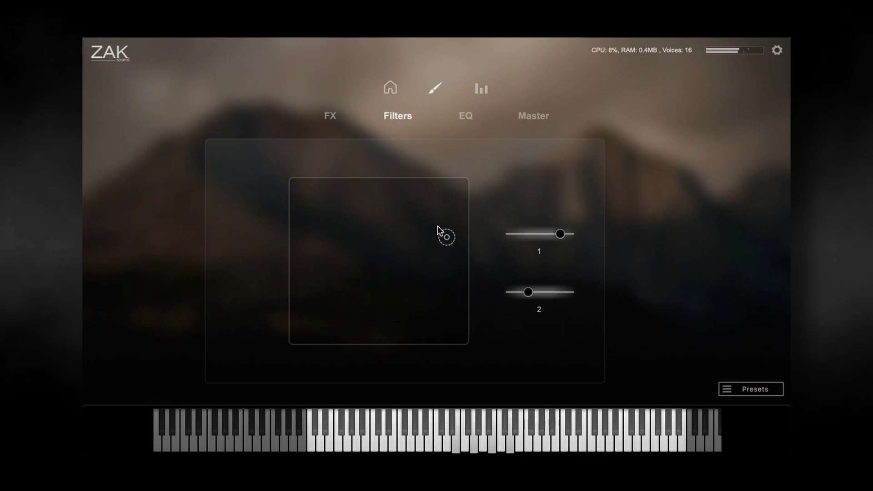
drag(429, 210, 339, 313)
drag(344, 263, 346, 241)
drag(337, 206, 411, 293)
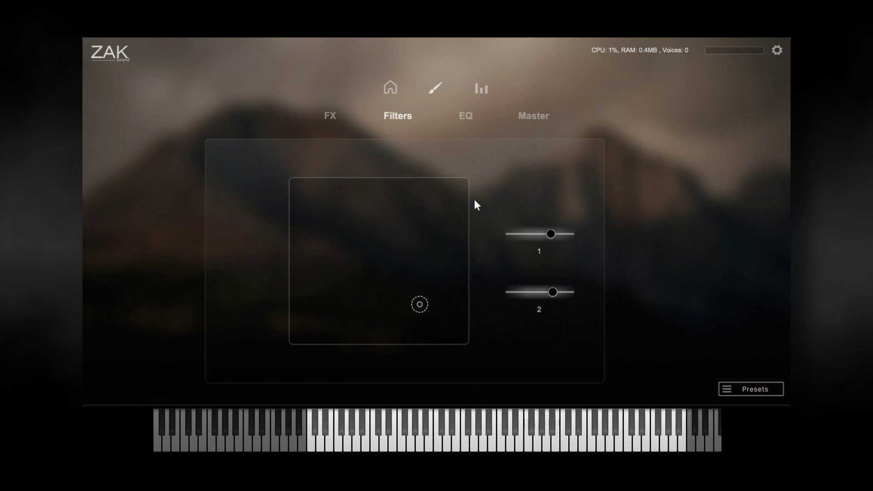
Step: Shift EQ band 1 slightly higher in frequency and show the master effects
click(462, 115)
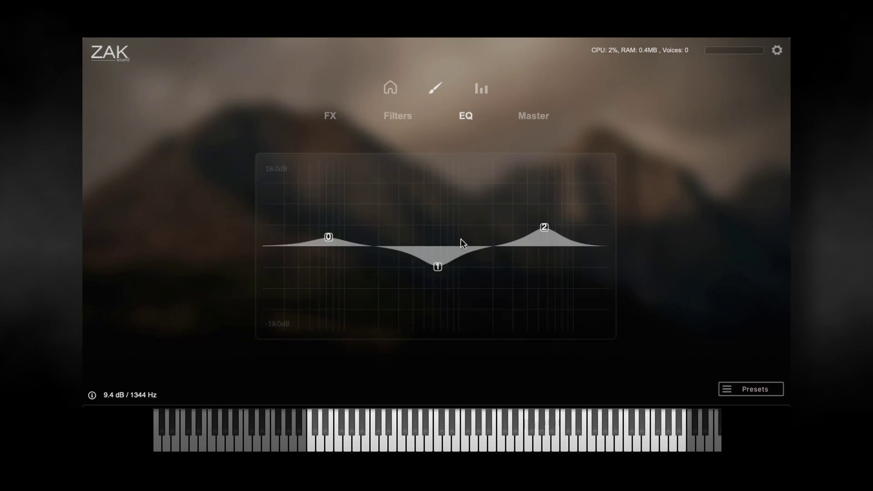
drag(438, 268, 443, 267)
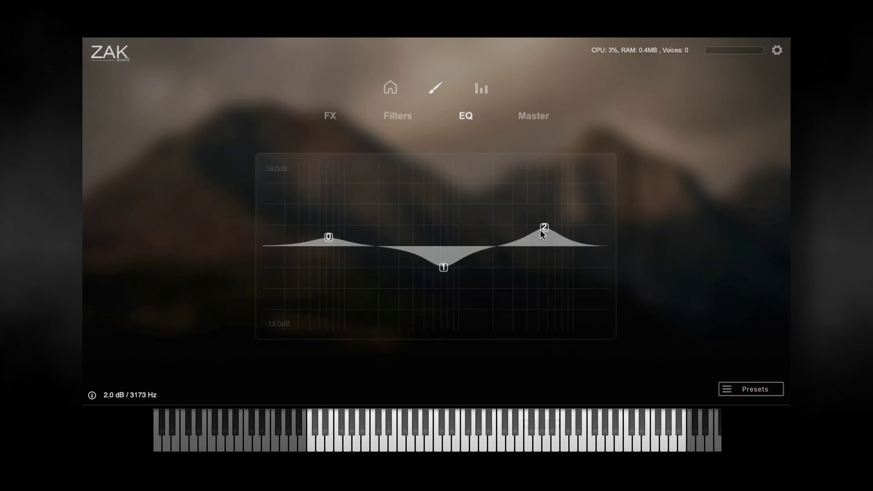
click(533, 114)
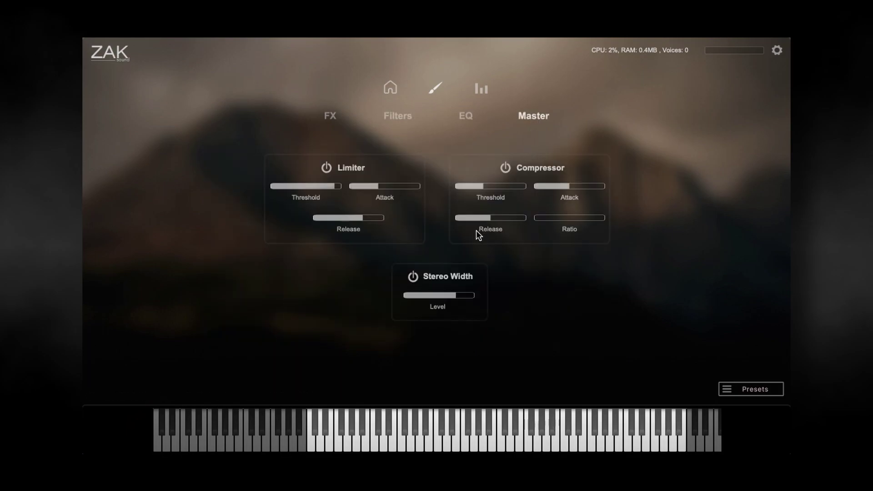
Step: Reshape layer X's arpeggiator step bars into a curve dipping in the middle and view its step and octave options
click(483, 88)
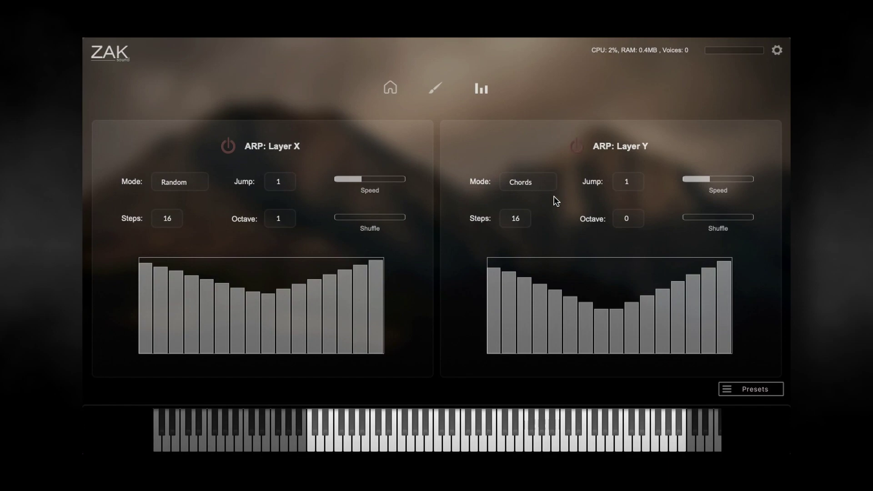
mouse_move(265, 320)
mouse_down()
mouse_move(386, 259)
mouse_move(254, 304)
mouse_up()
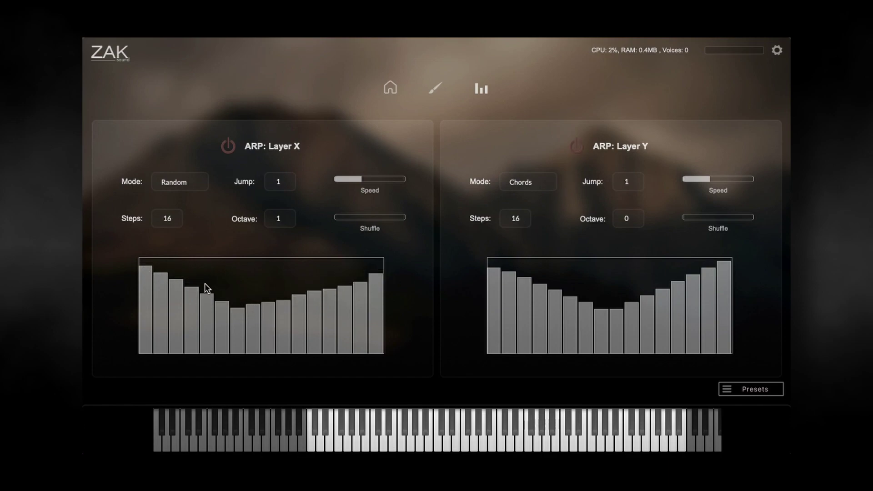
click(167, 220)
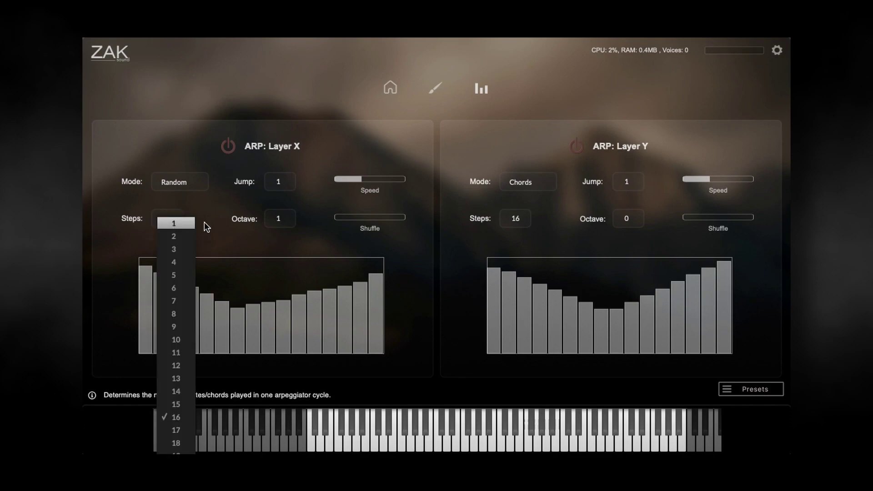
click(288, 219)
click(322, 209)
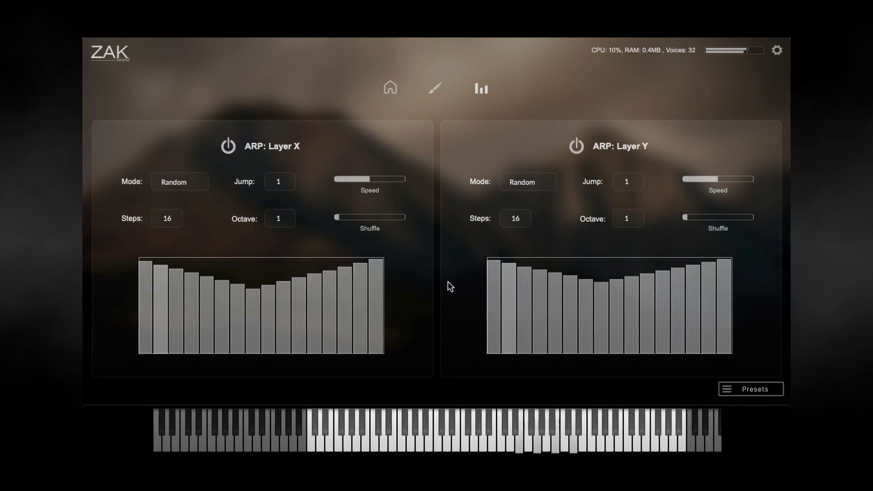
Step: Set the arpeggiator mode to Up-Down for layer X and Down-Up for layer Y, and change layer X's octave
click(192, 183)
click(198, 225)
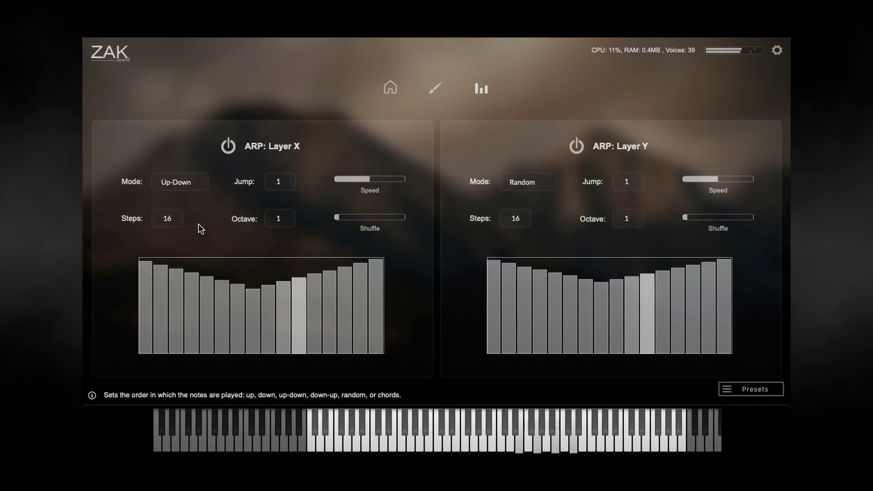
click(532, 181)
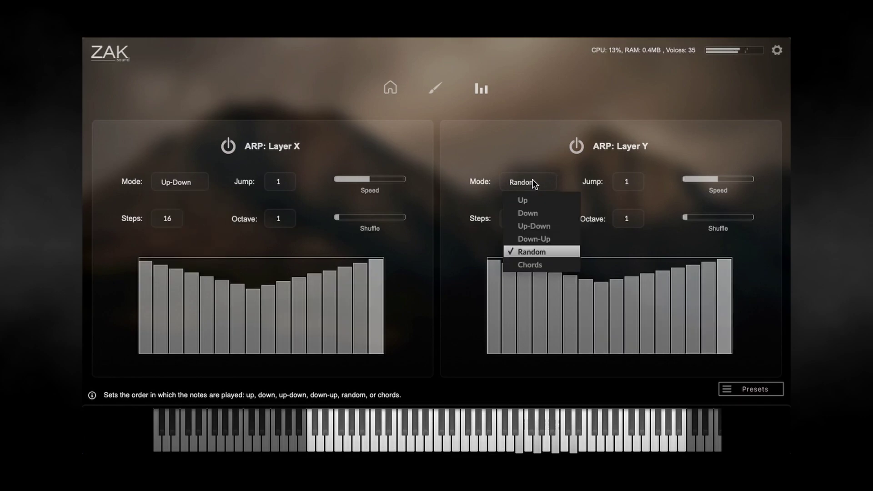
click(535, 239)
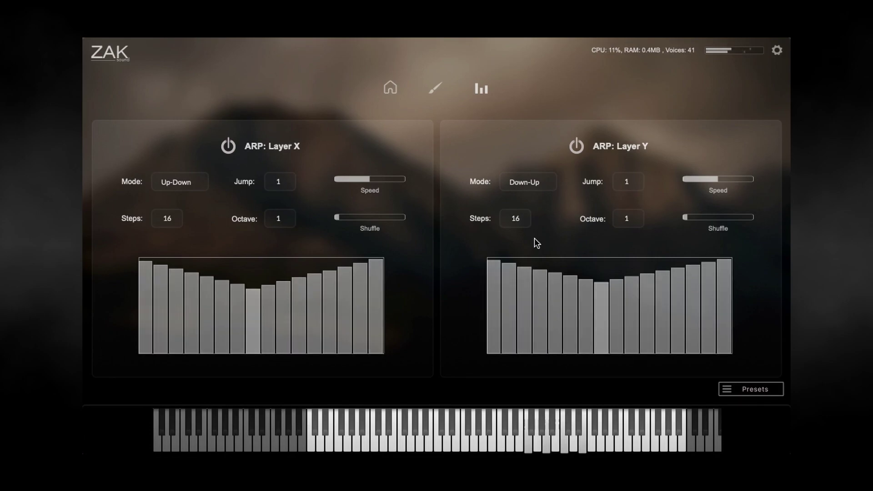
click(279, 220)
click(291, 289)
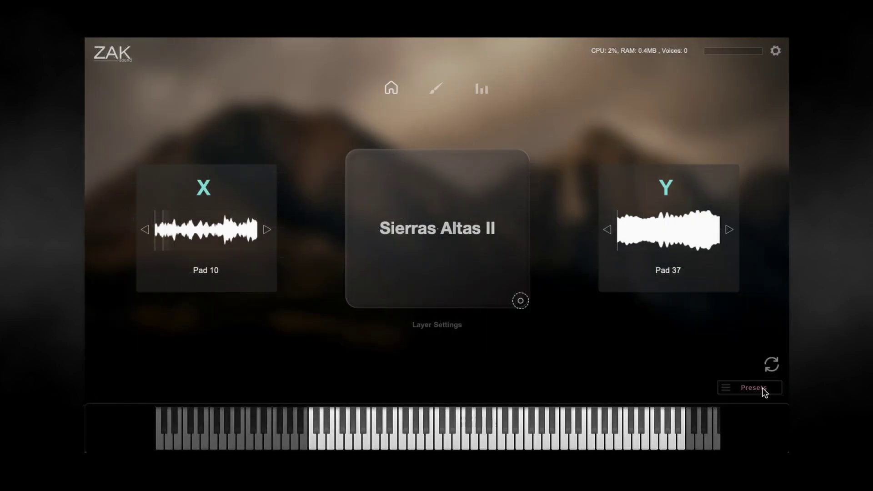
Step: Audition the Atmospheric presets Alder and Arbor, keep Arbor loaded, and close the preset browser
click(763, 388)
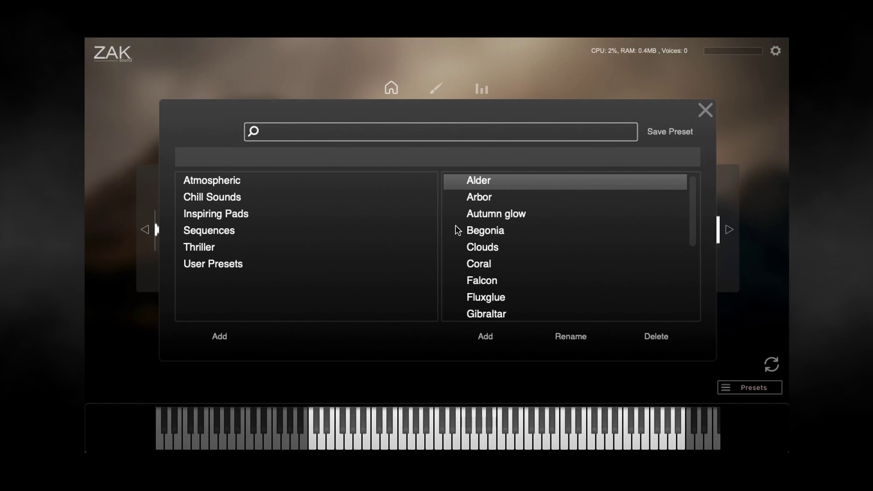
click(351, 181)
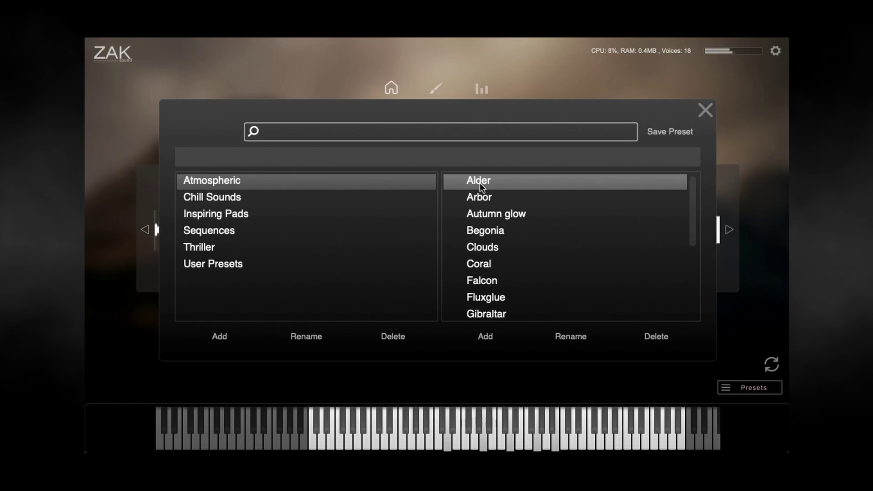
click(485, 196)
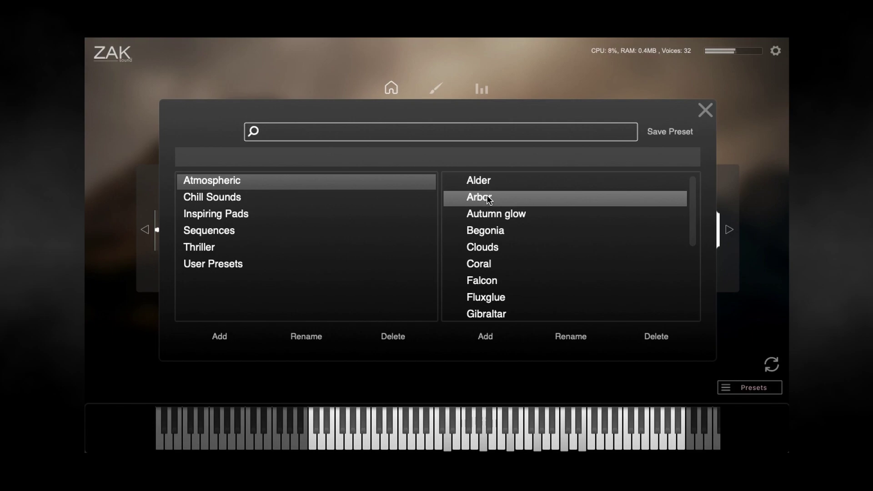
click(705, 110)
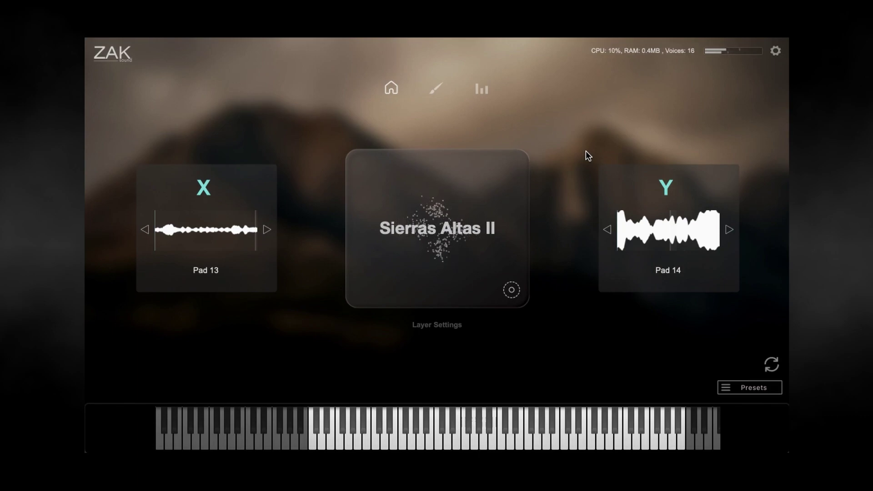
Step: Audition the Atmospheric presets Clouds, Coral, Falcon and Fluxglue from the preset browser
click(762, 389)
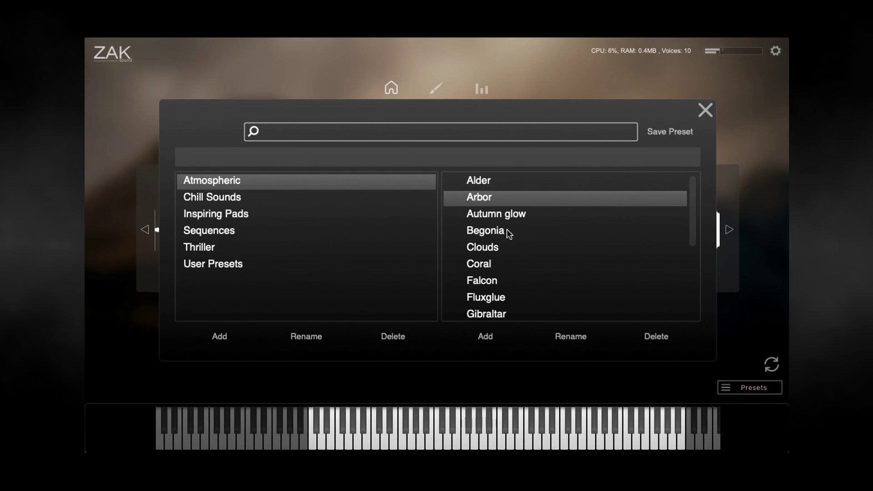
click(489, 249)
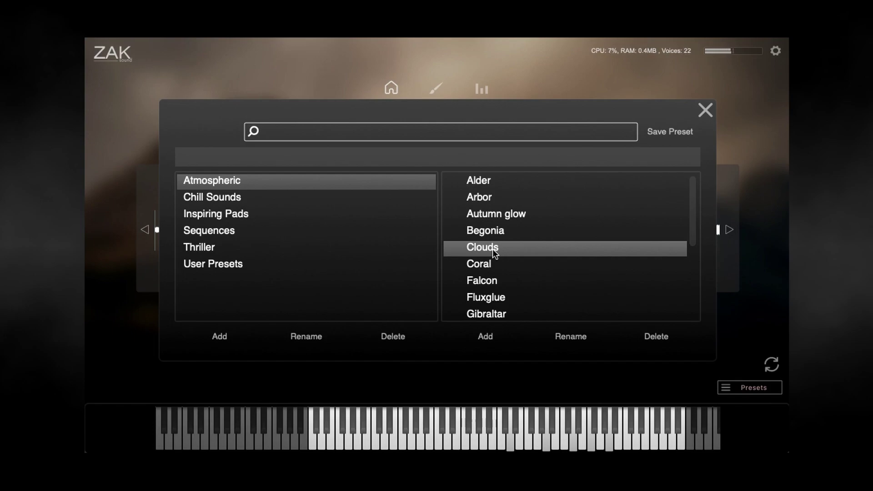
key(Down)
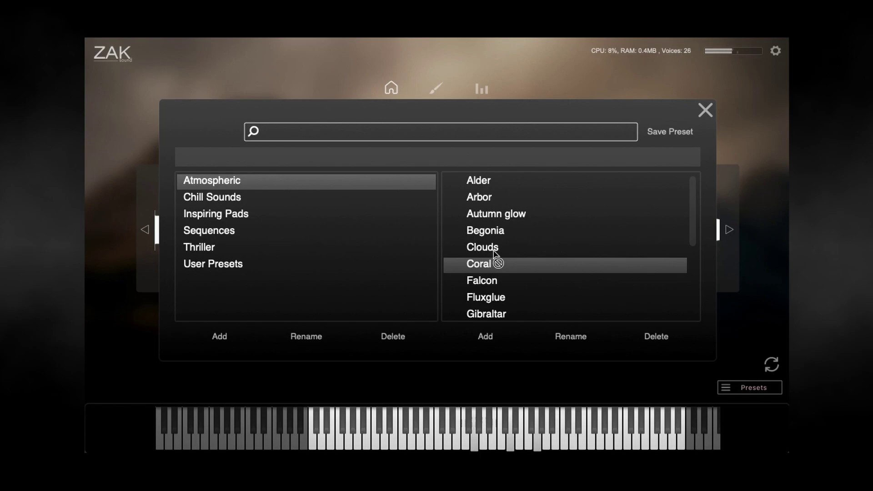
key(Down)
key(Down)
Step: Audition the Atmospheric presets Relaxing dreams and Twilight
scroll(495, 253, down, 2)
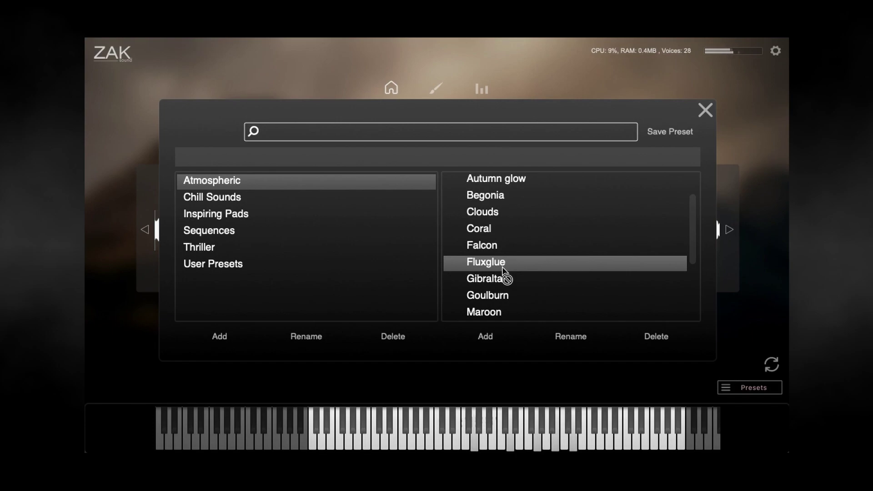
scroll(497, 292, down, 2)
scroll(532, 295, down, 4)
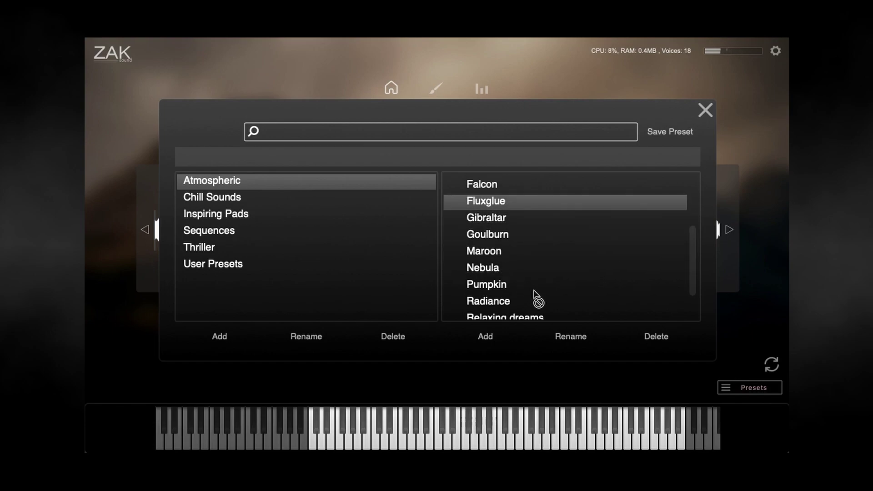
click(526, 277)
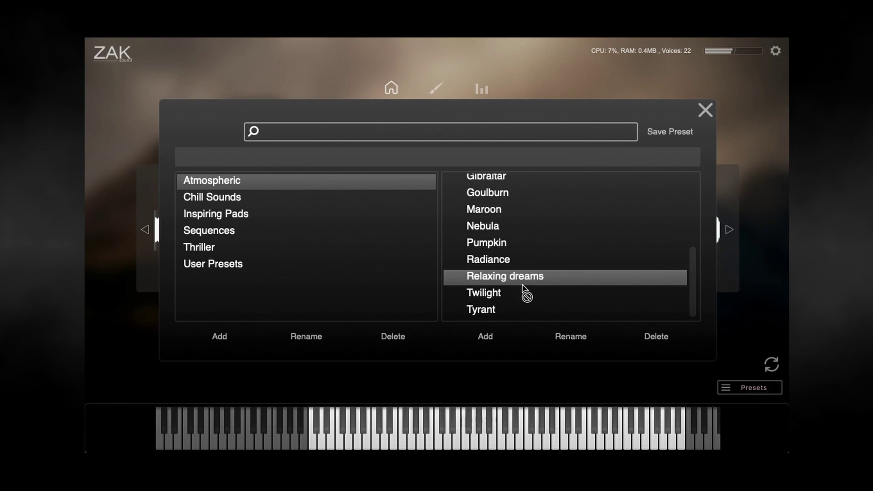
click(514, 294)
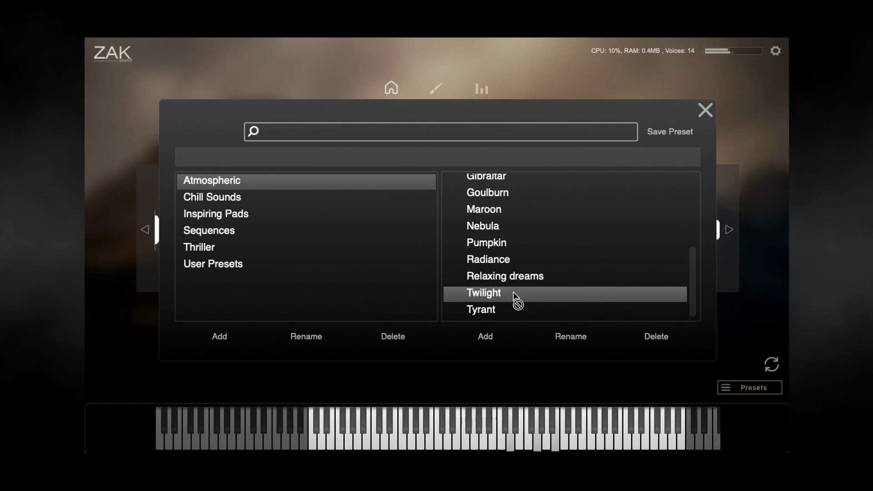
Step: Load the Chill Sounds preset Broad valley for listening and close the preset browser
click(399, 197)
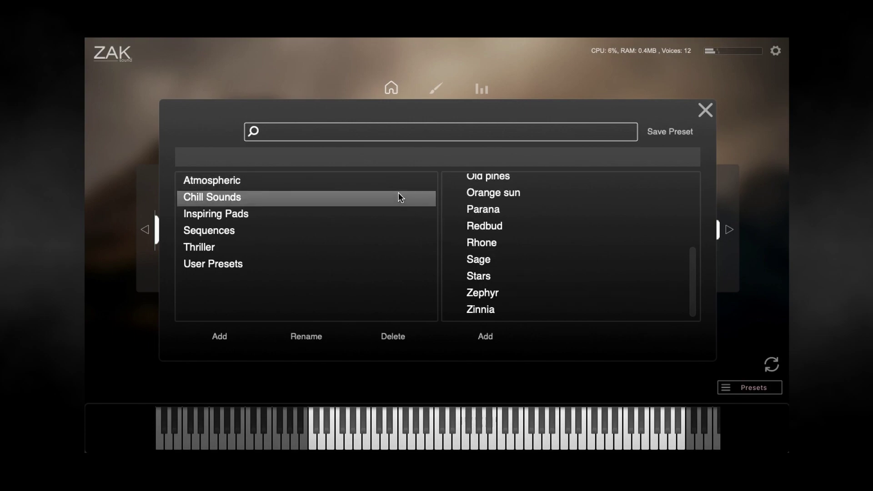
scroll(620, 247, up, 5)
click(509, 214)
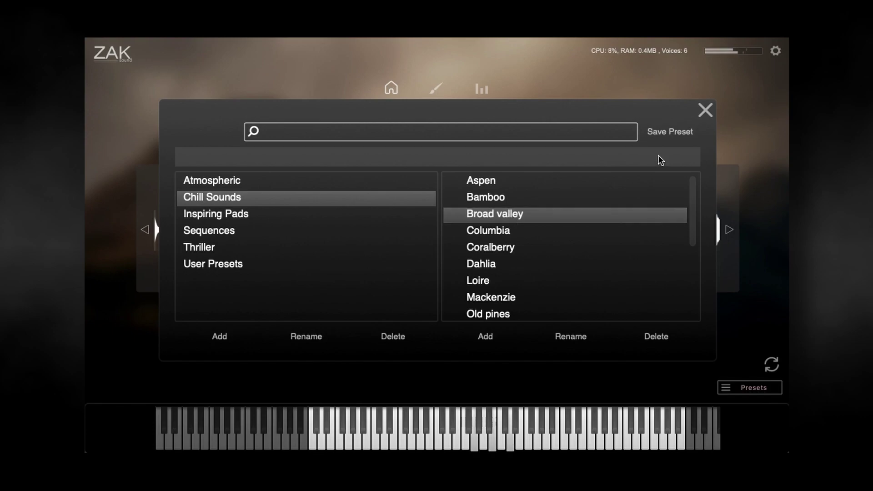
click(705, 114)
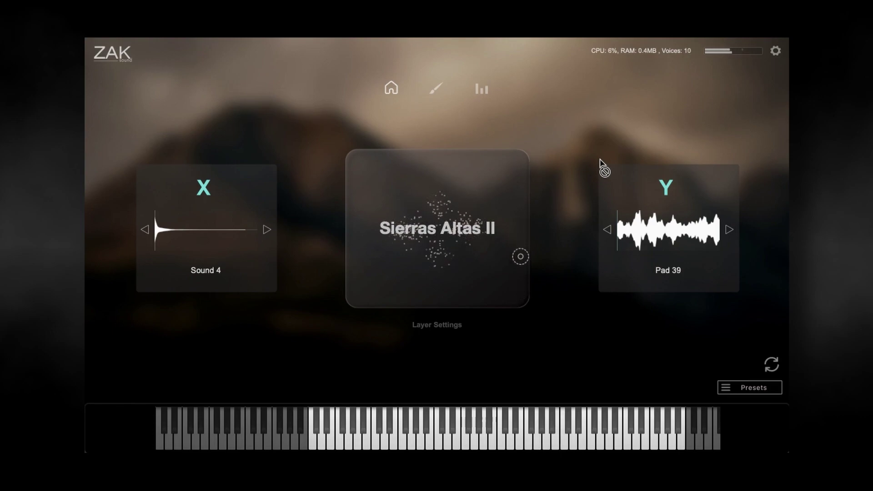
Step: Audition the Chill Sounds presets Columbia, Dahlia and Old pines, and close the preset browser with Old pines loaded
click(740, 386)
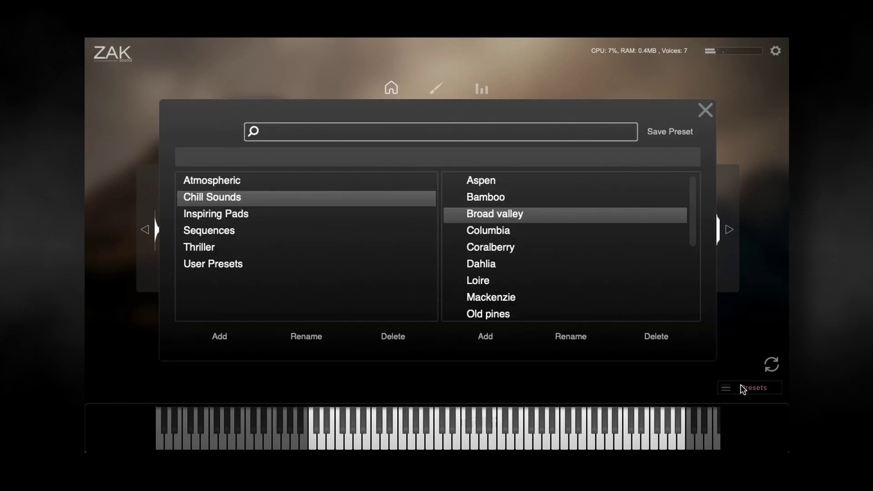
click(514, 235)
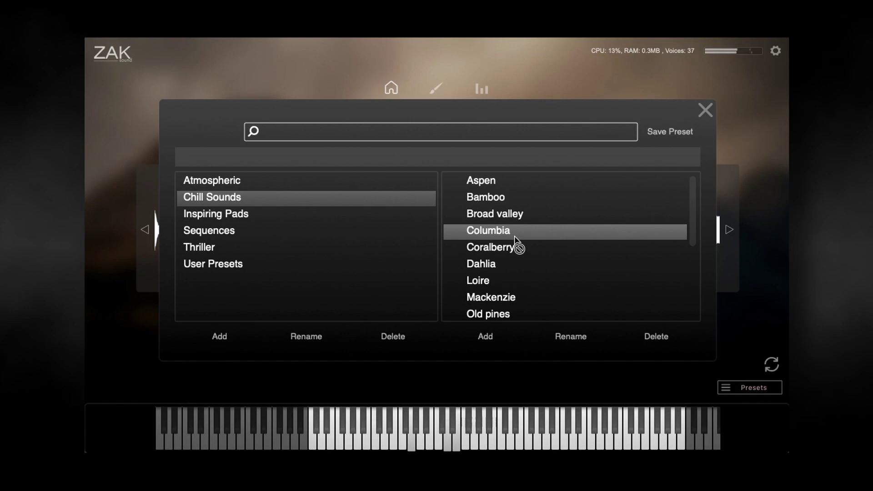
scroll(544, 250, down, 2)
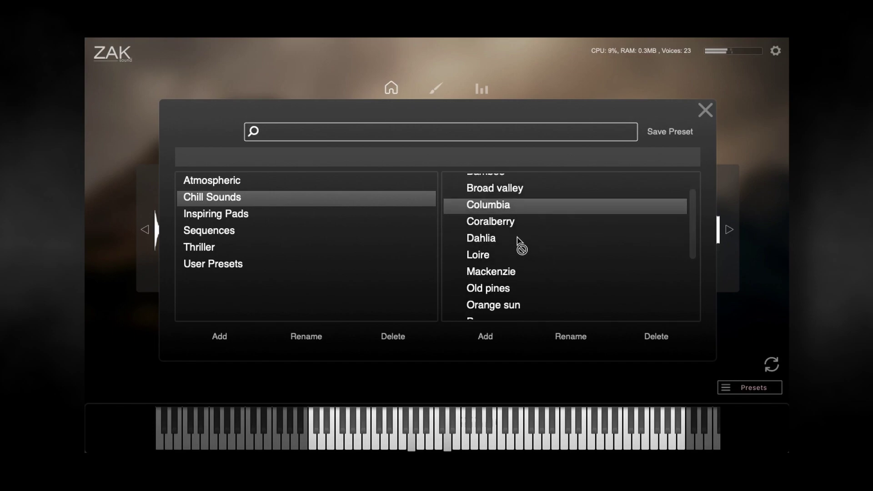
click(495, 238)
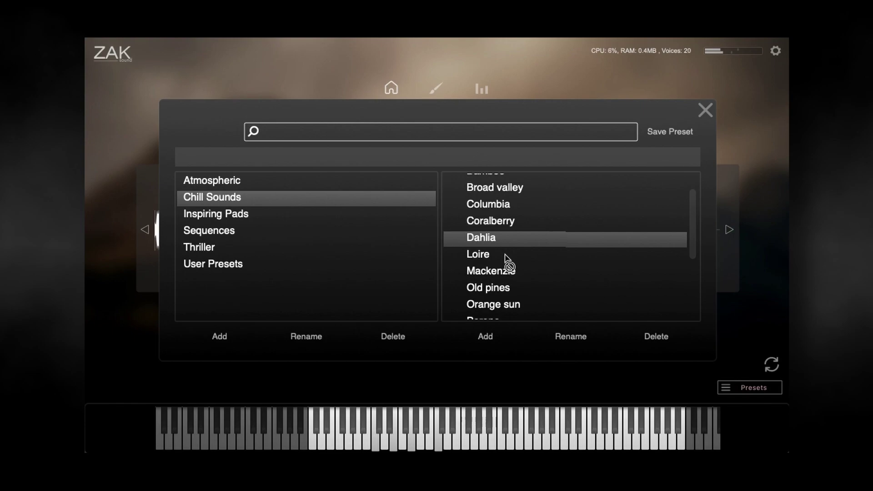
scroll(504, 262, down, 1)
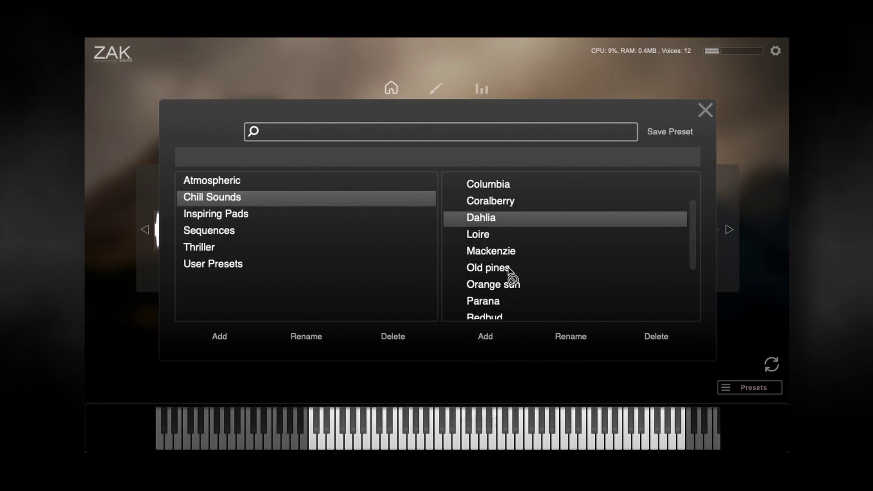
click(509, 268)
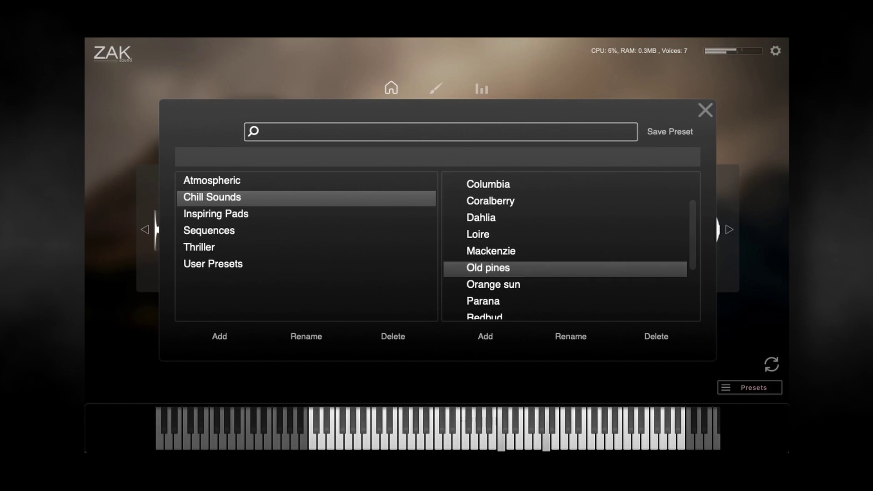
click(706, 110)
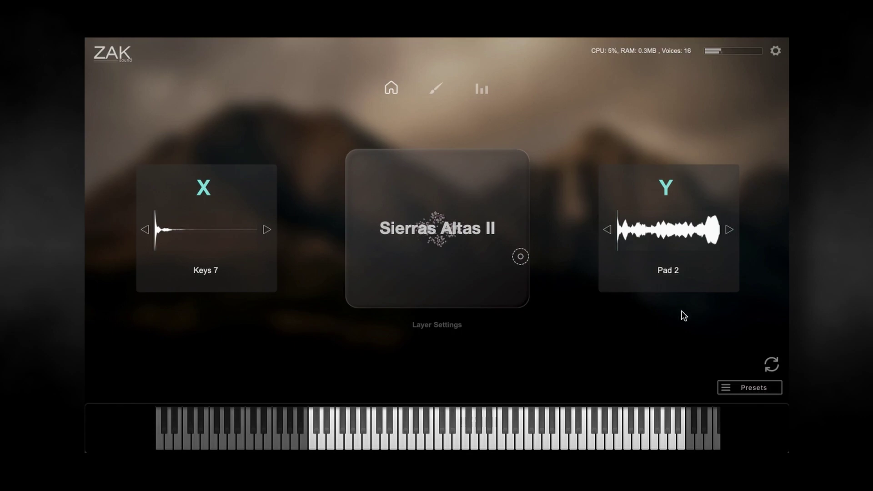
Step: Reopen the preset browser and audition the Chill Sounds presets Redbud and Zephyr
click(756, 385)
scroll(580, 293, down, 2)
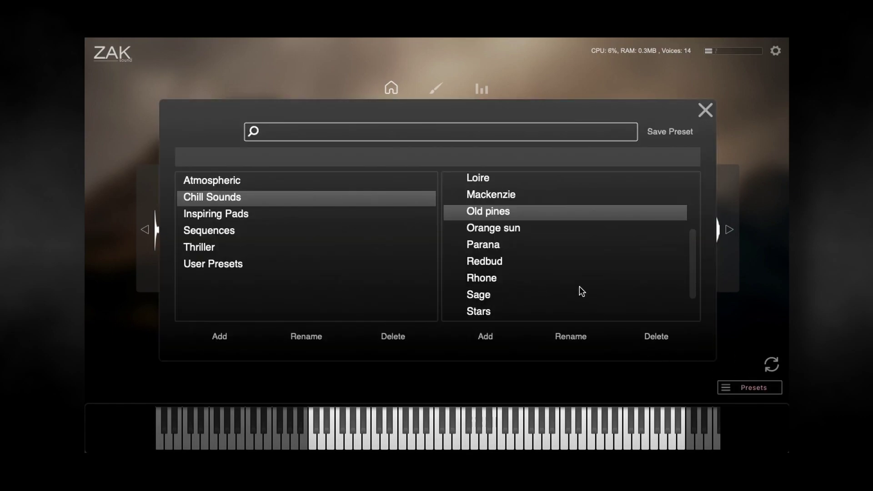
scroll(615, 283, down, 1)
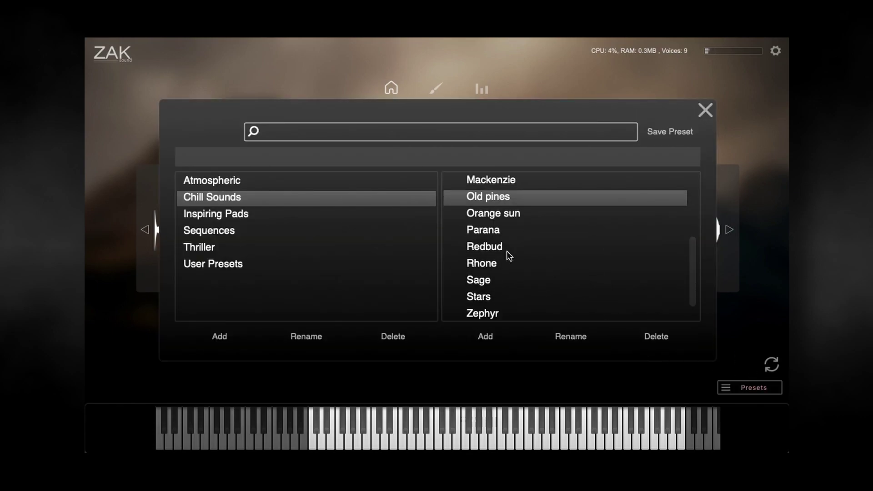
click(503, 249)
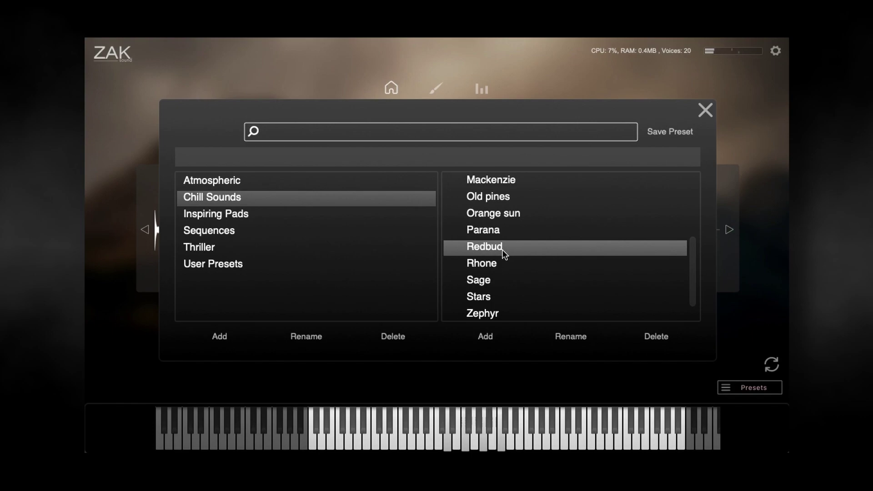
scroll(503, 249, down, 1)
click(493, 296)
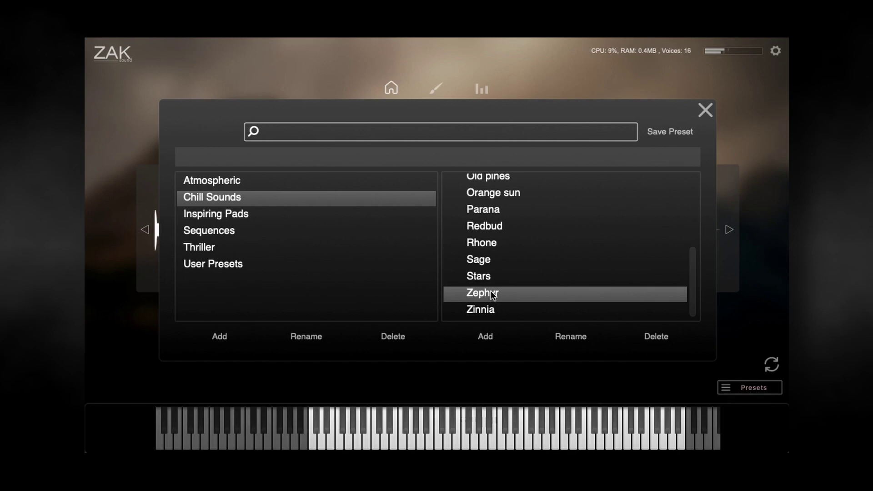
Step: Load the Inspiring Pads preset Eagle for listening and close the preset browser
click(324, 213)
scroll(556, 230, up, 5)
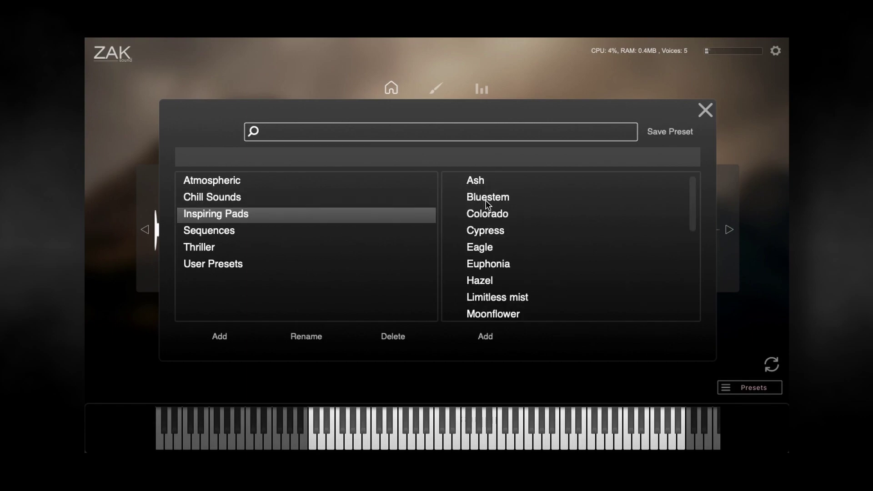
click(484, 246)
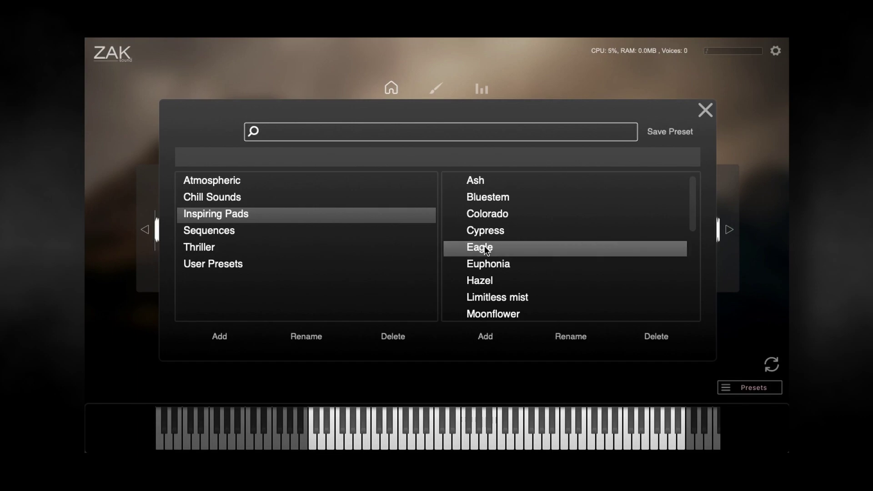
click(706, 111)
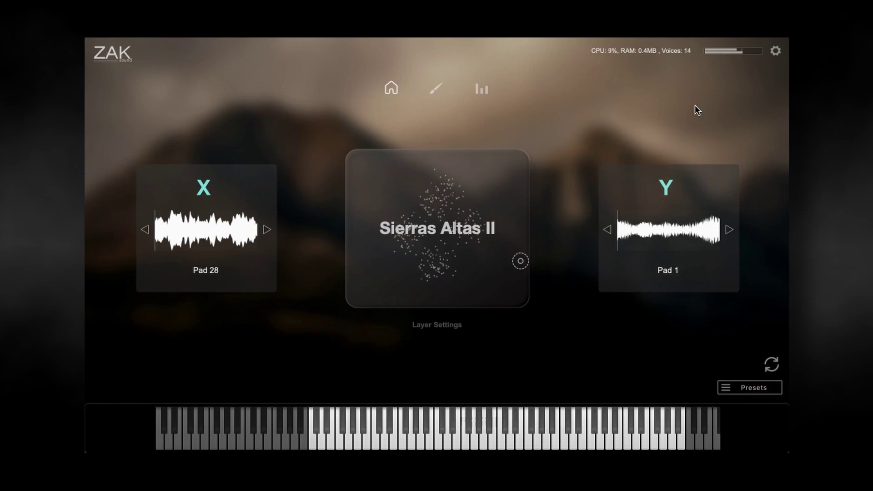
Step: Audition the Inspiring Pads presets Limitless mist, Moonflower and Oceans
click(766, 389)
scroll(542, 265, down, 3)
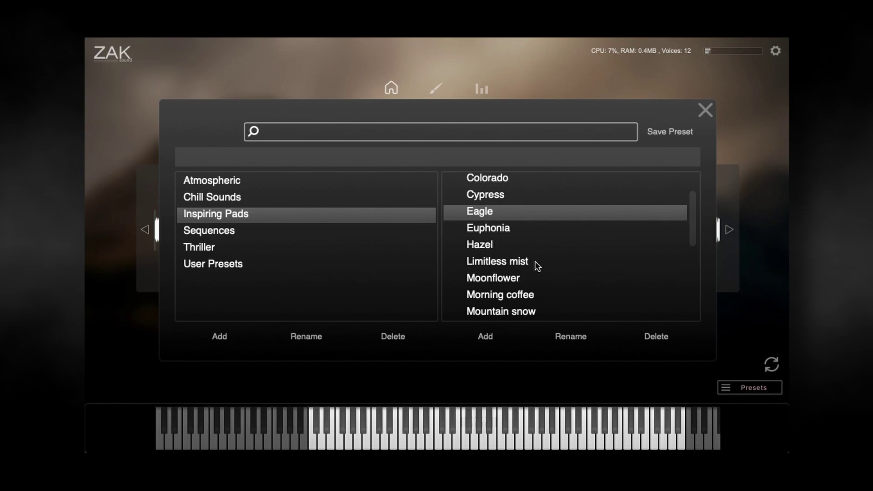
click(535, 261)
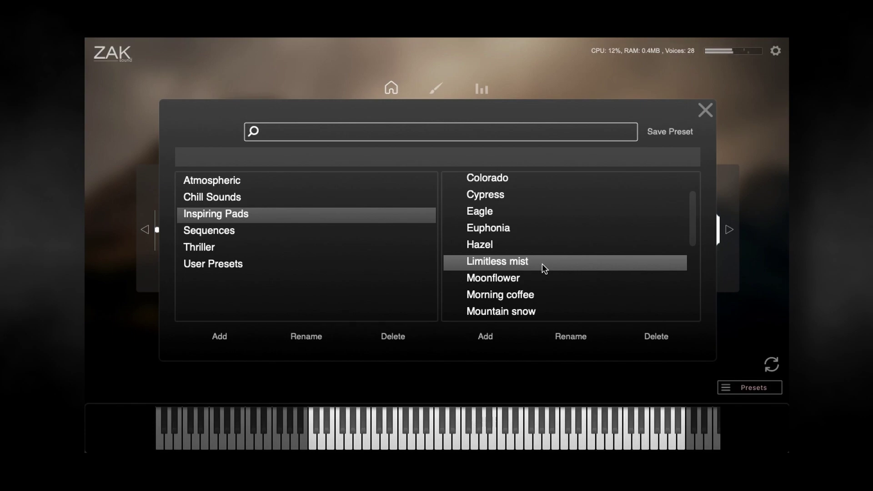
scroll(547, 269, down, 1)
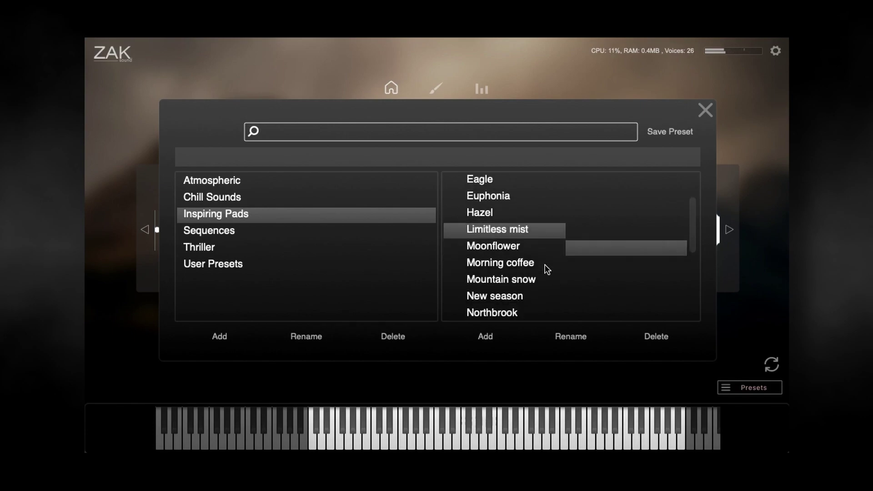
click(521, 247)
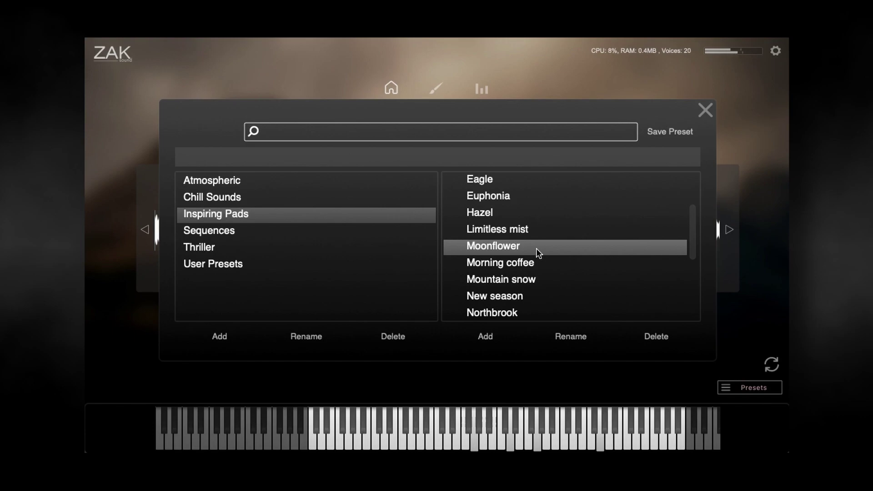
scroll(545, 259, down, 2)
scroll(568, 273, down, 3)
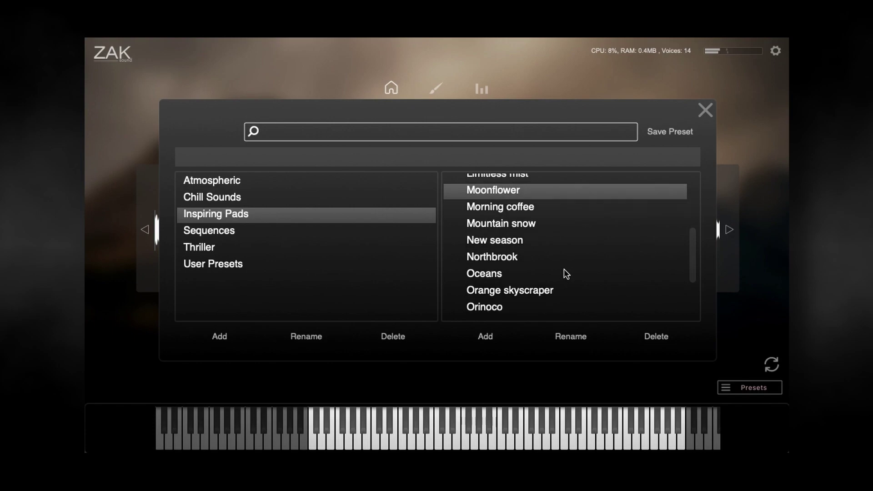
click(489, 246)
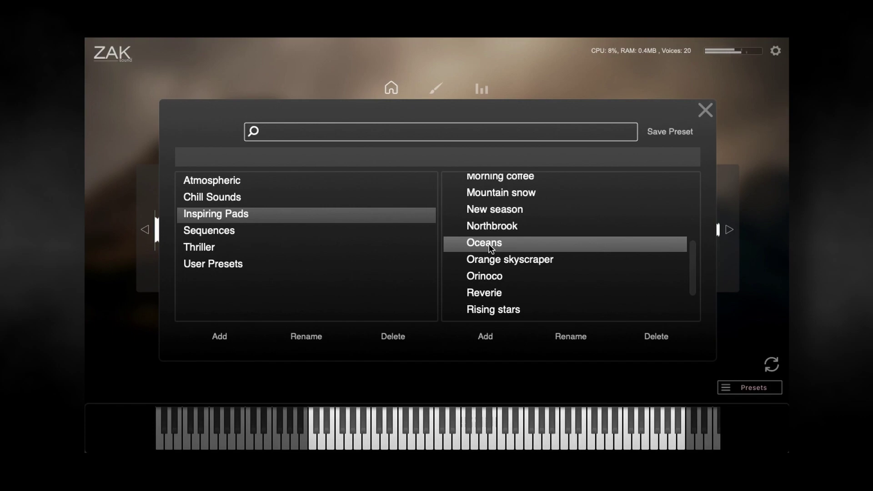
Step: Audition the Sequences presets Aether and Blossom, keep Blossom loaded, and show its arpeggiator settings for both layers
click(336, 232)
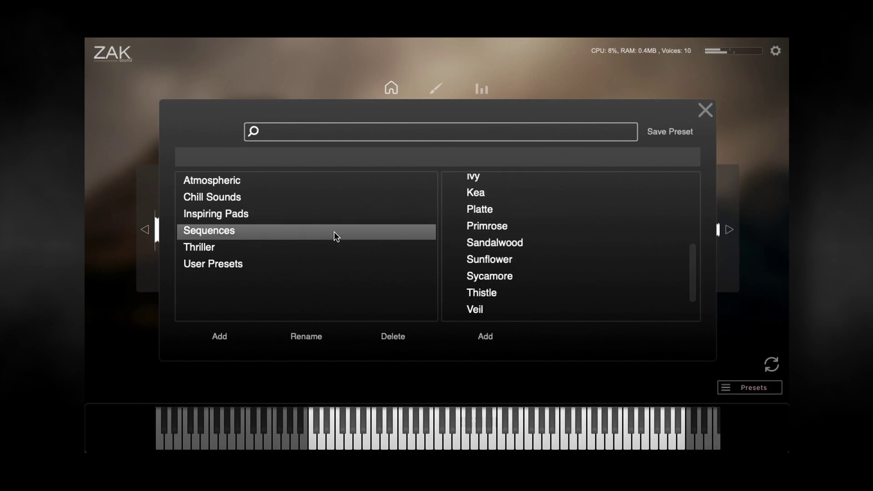
scroll(558, 249, up, 5)
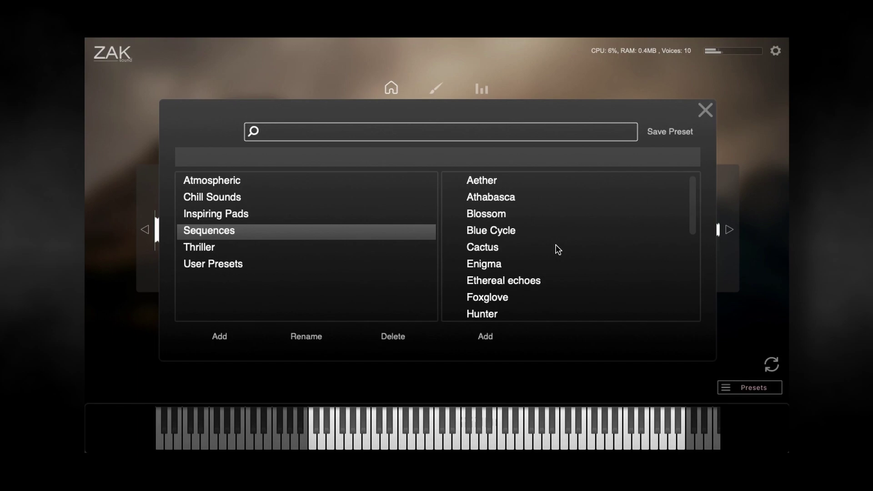
click(505, 183)
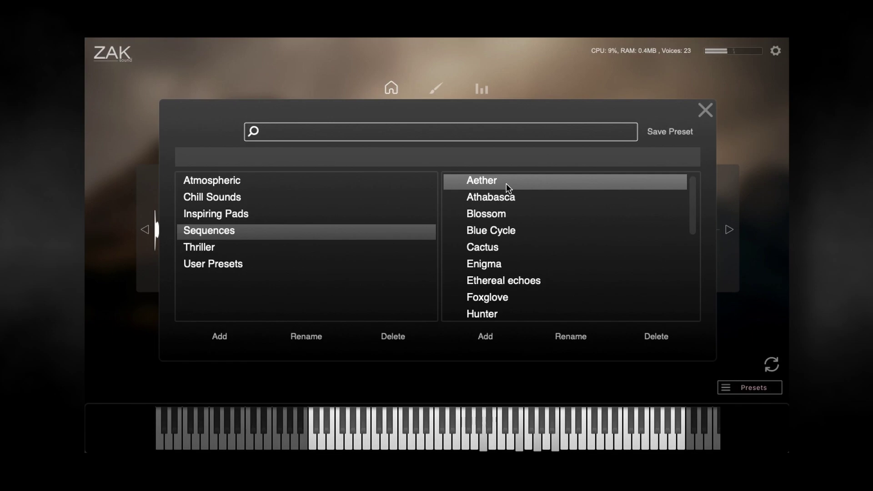
click(499, 216)
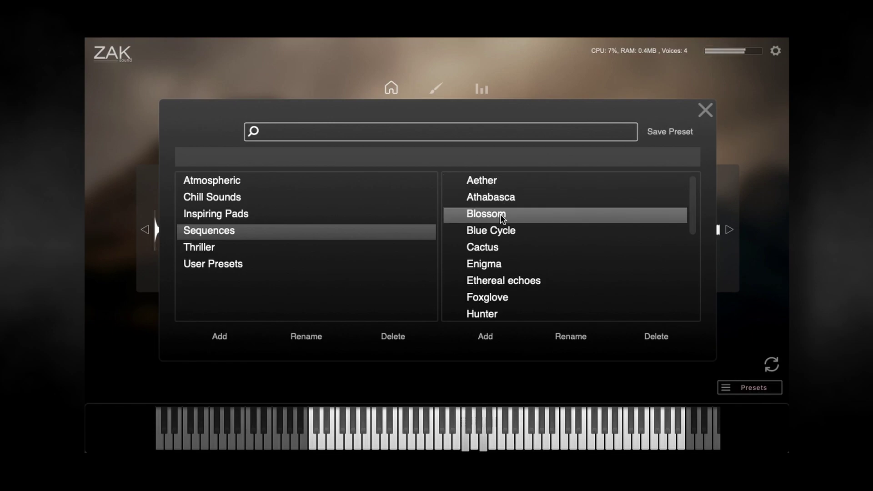
click(706, 111)
click(482, 91)
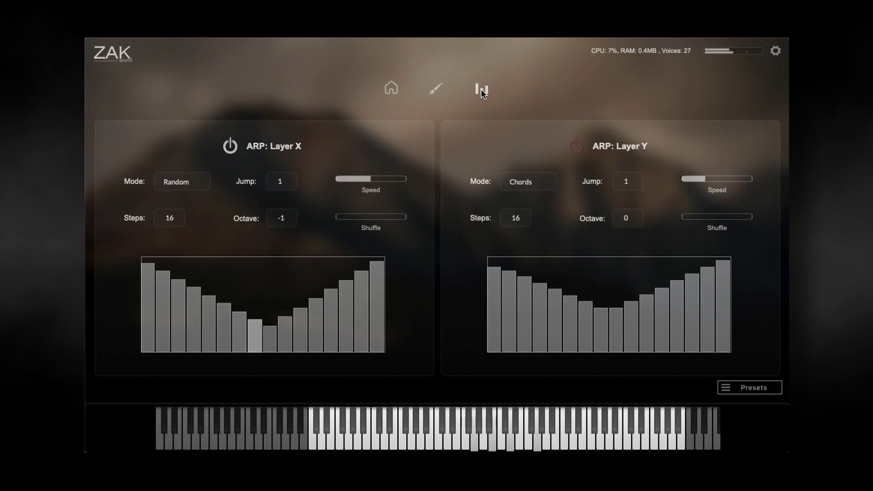
Step: Load the Sequences preset Ethereal echoes, close the preset browser, and show the arpeggiator settings for both layers
click(765, 388)
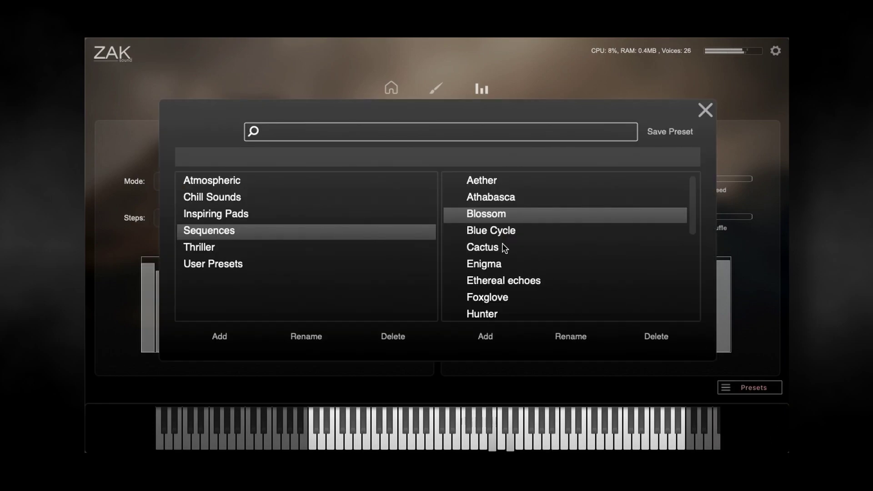
scroll(498, 262, down, 1)
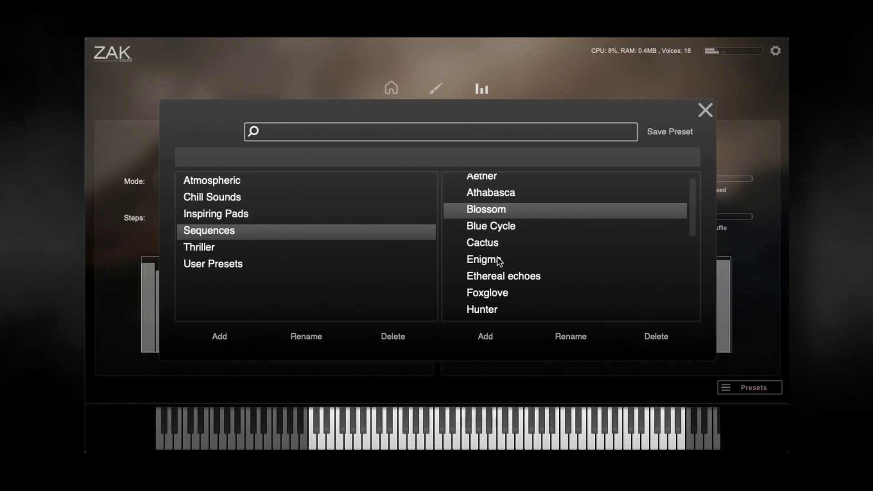
click(502, 280)
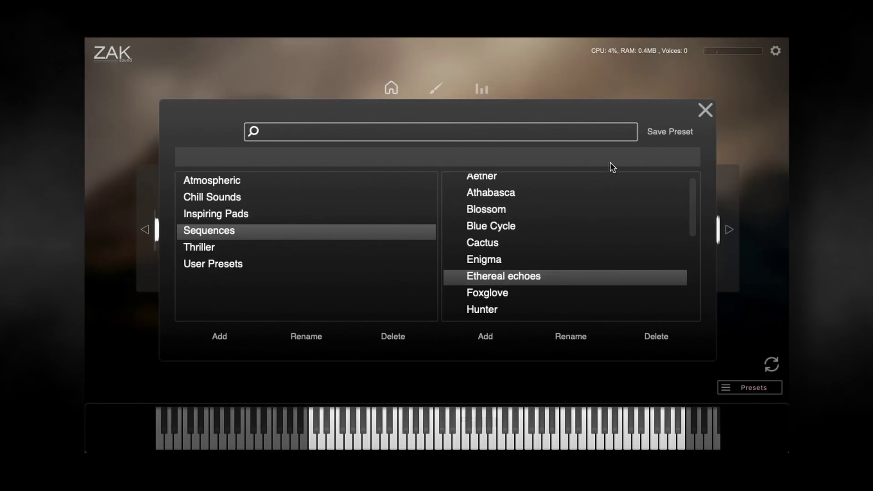
click(705, 112)
click(482, 89)
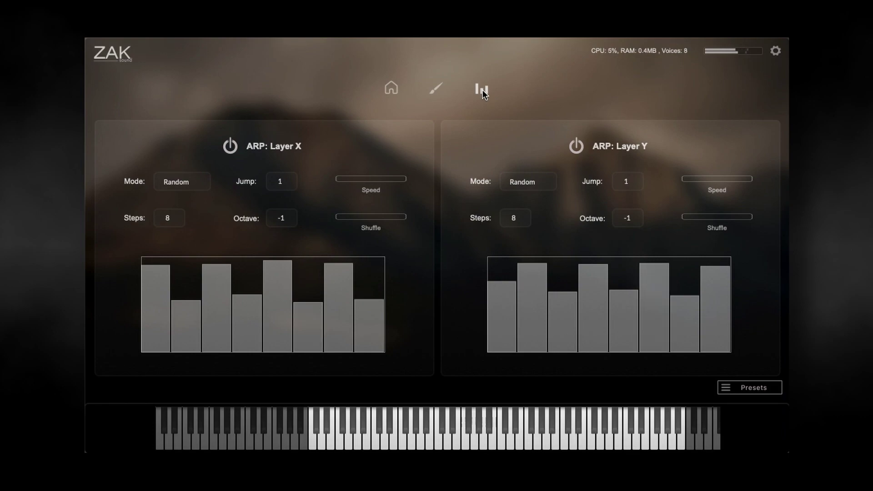
Step: Reopen the preset browser and audition the Sequences presets Hunter, Ivy and Kea
click(750, 394)
scroll(540, 276, down, 3)
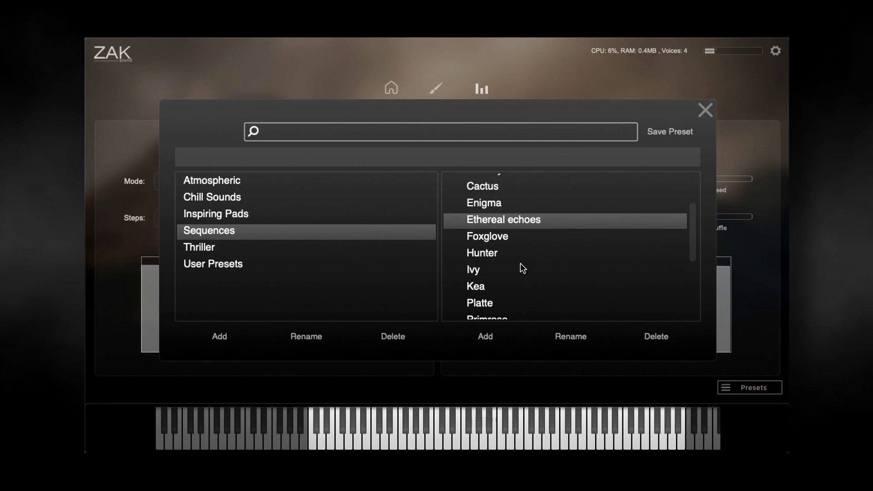
click(504, 254)
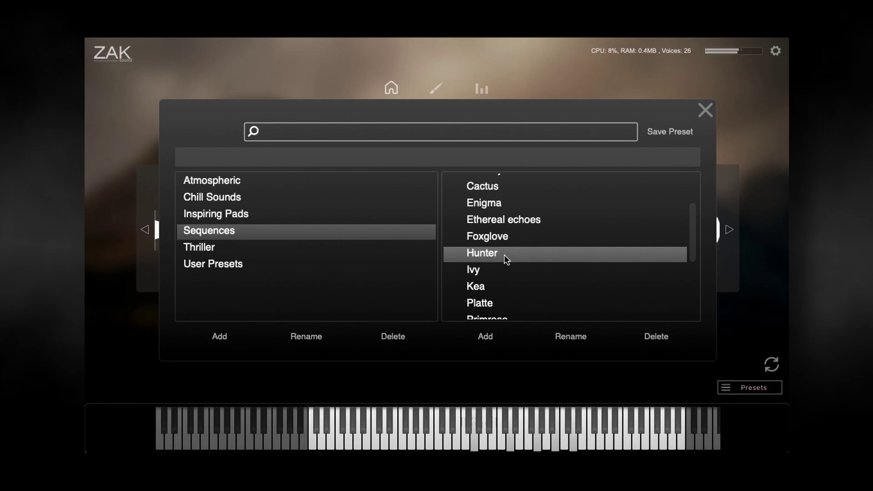
click(482, 274)
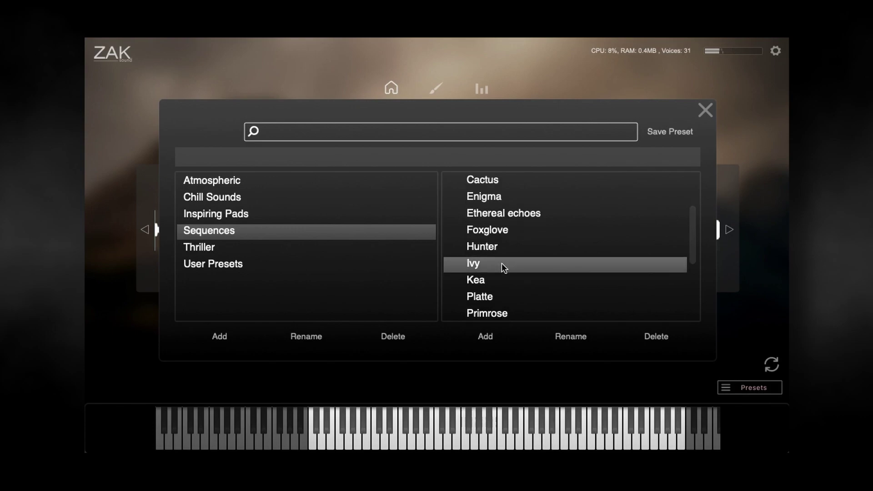
scroll(500, 269, down, 1)
click(496, 269)
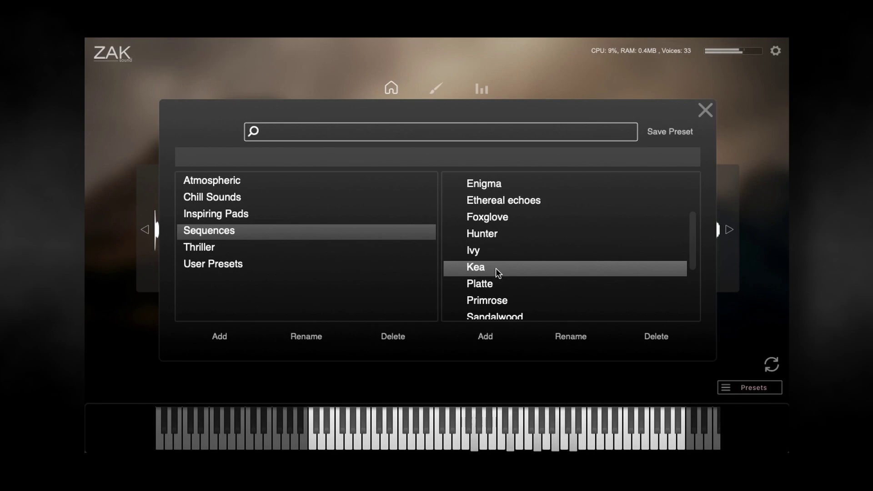
Step: Audition the Sequences presets Sandalwood, Sunflower, Sycamore and Veil
scroll(498, 270, down, 1)
click(495, 296)
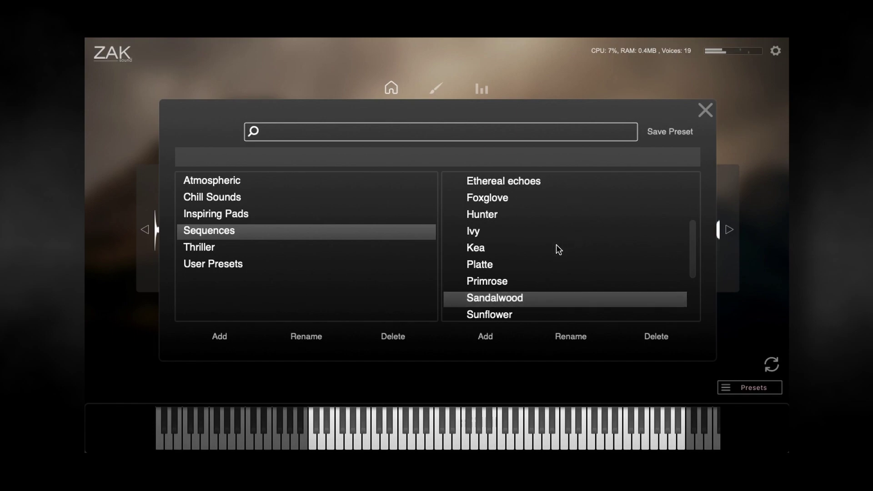
scroll(556, 247, down, 2)
click(487, 249)
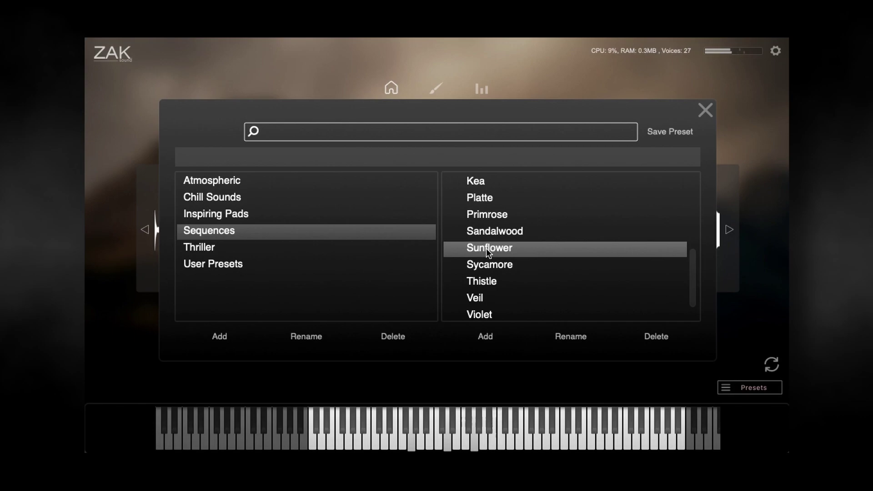
click(505, 266)
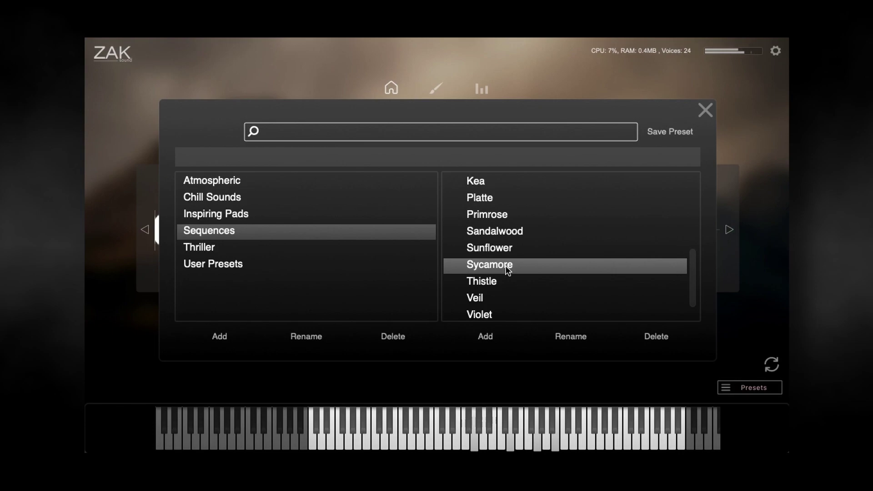
scroll(506, 266, down, 1)
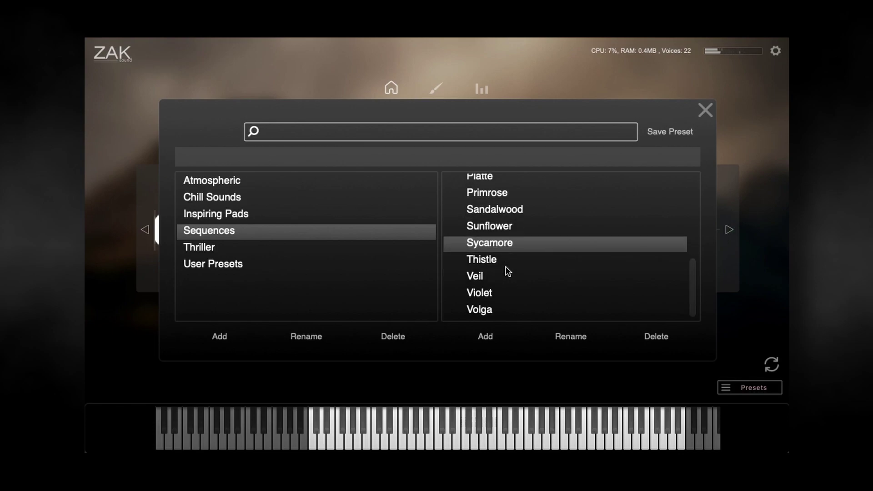
click(508, 278)
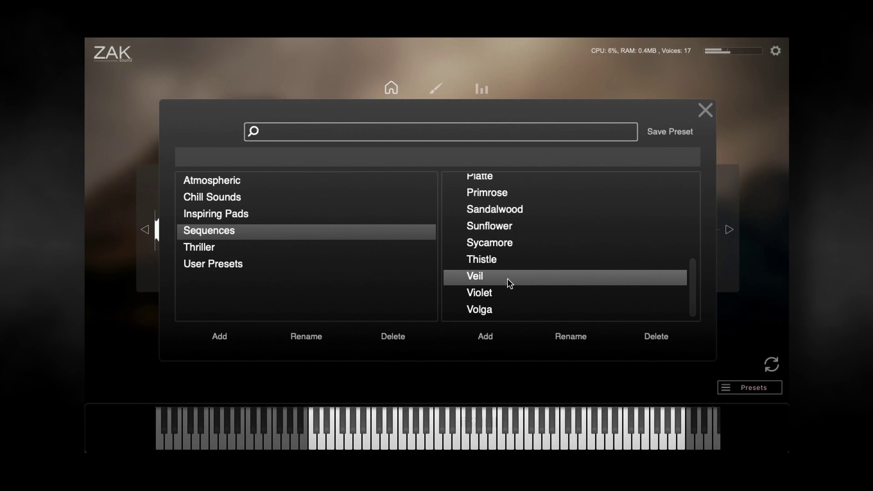
Step: Switch to the Thriller category and audition the presets Bright sunset, Forsaken ferns, Gingko, Gravatt and Hard core
click(409, 248)
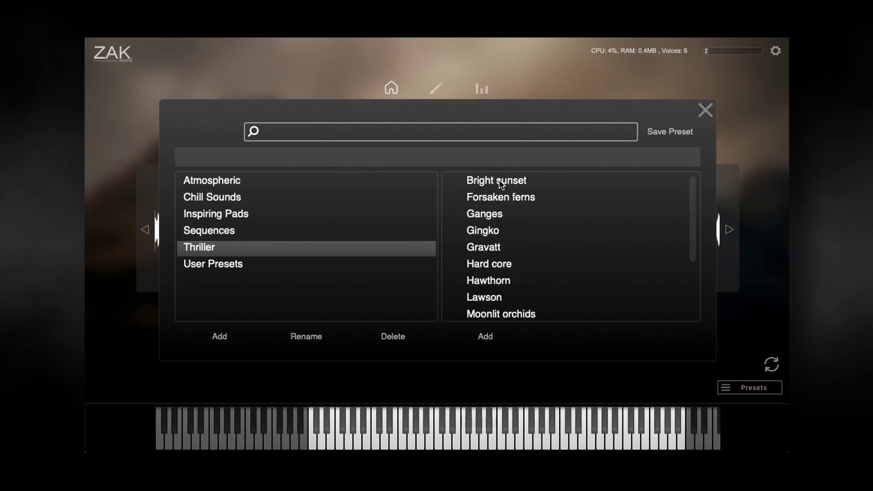
click(499, 182)
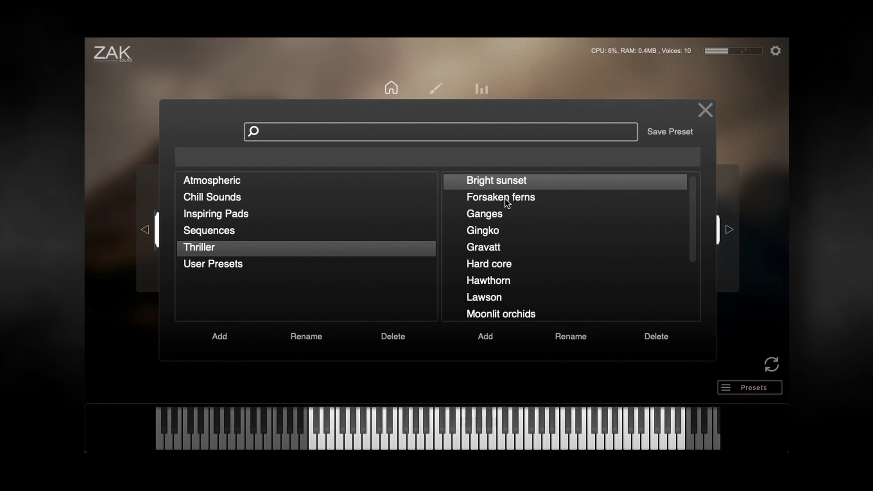
click(506, 199)
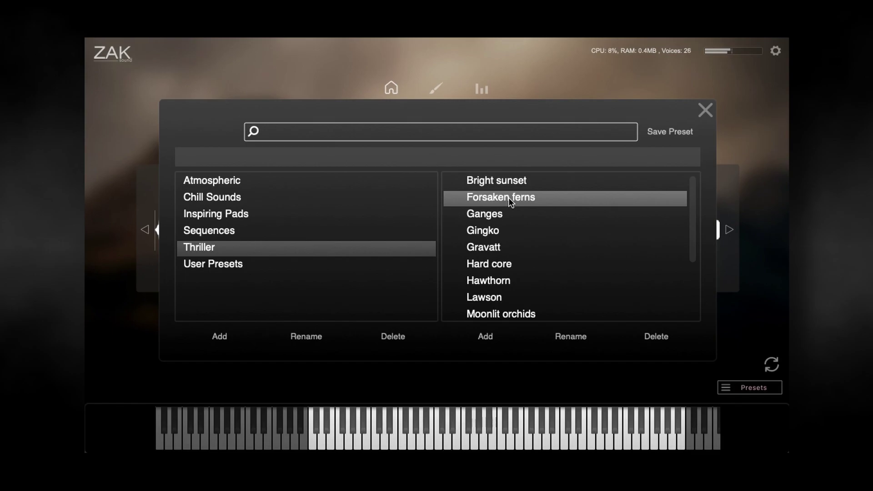
click(489, 231)
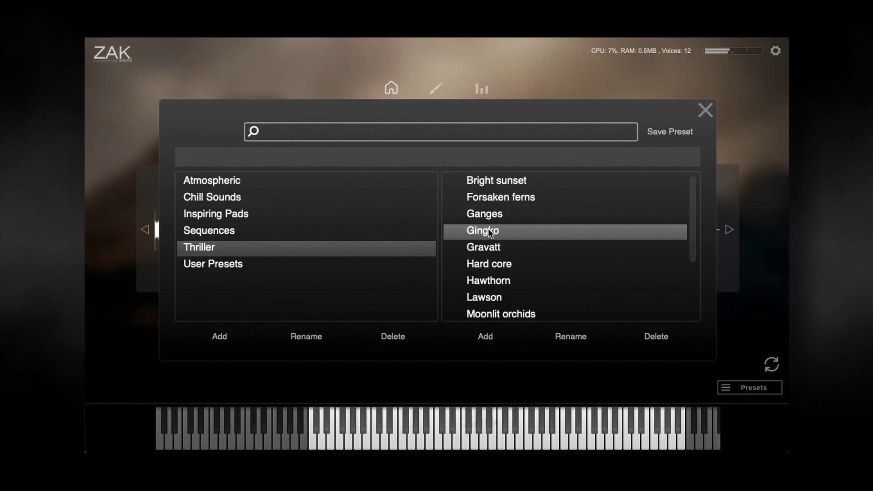
click(478, 248)
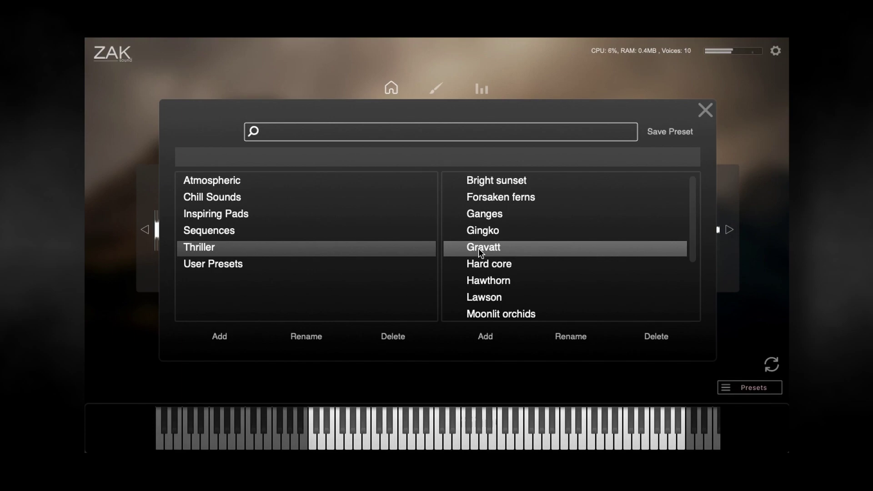
click(504, 266)
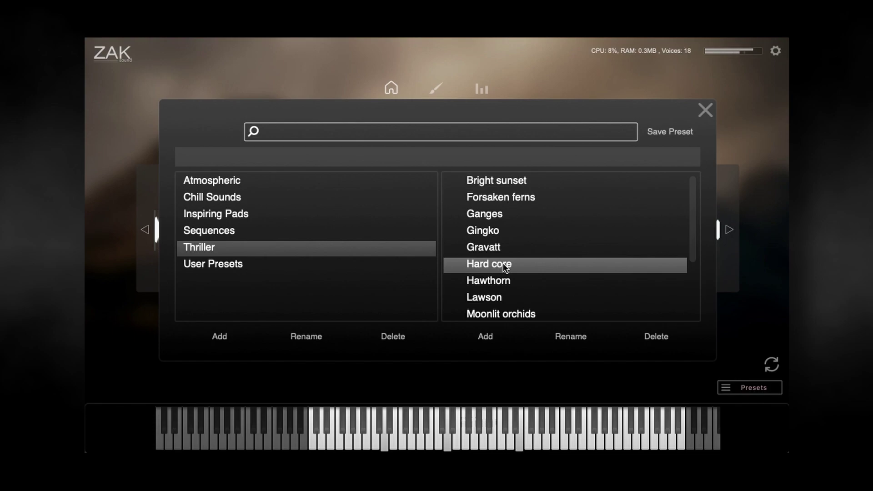
Step: Audition the Thriller presets Hawthorn and Moonlit orchids, load Suspense walk, and close the preset browser
scroll(494, 286, down, 2)
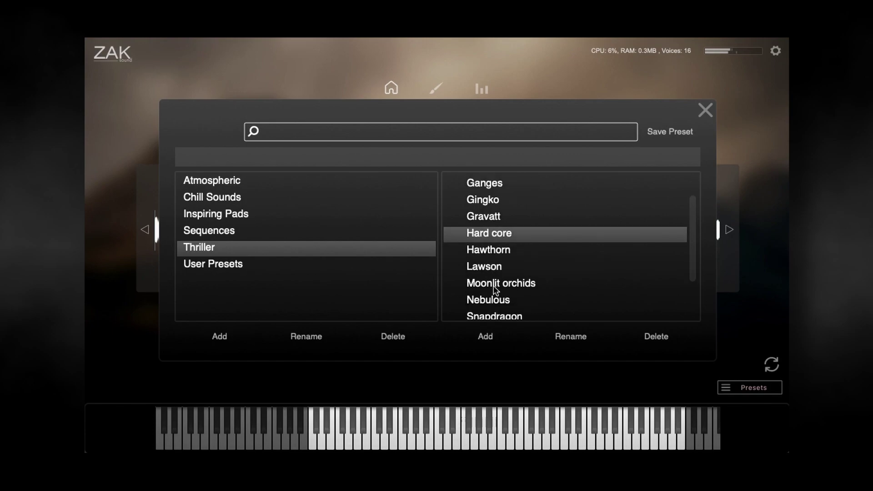
click(489, 255)
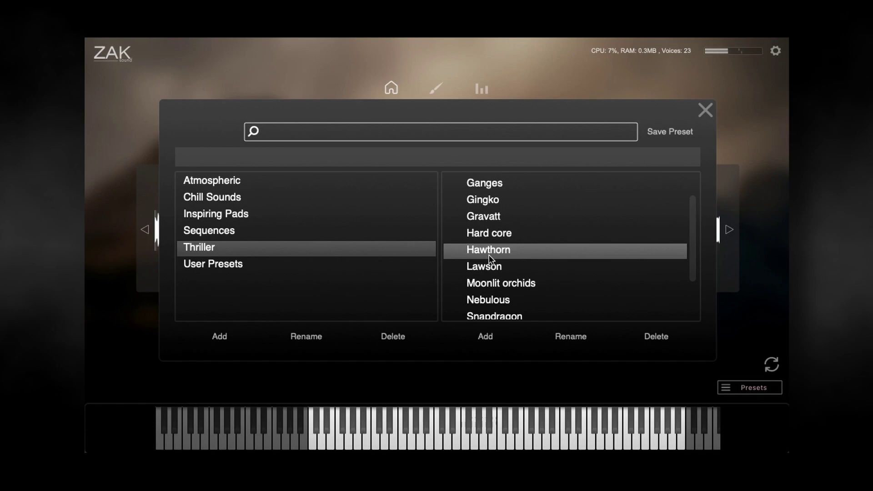
scroll(491, 278, down, 2)
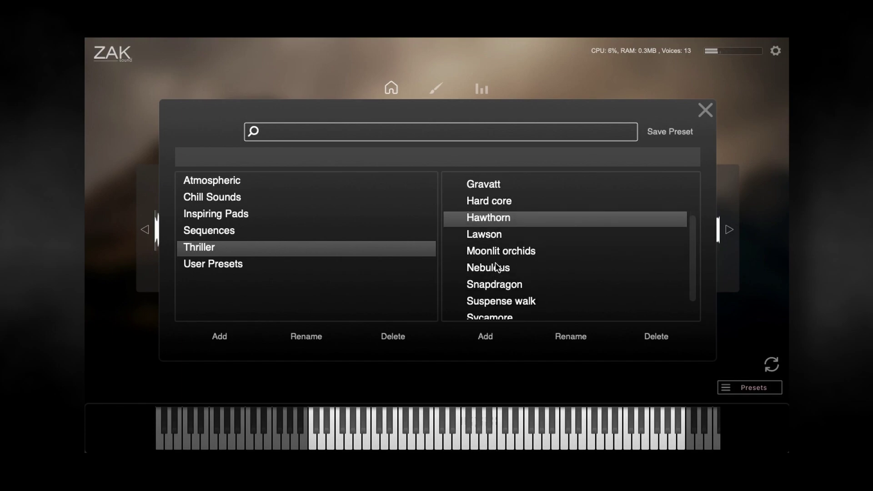
click(493, 251)
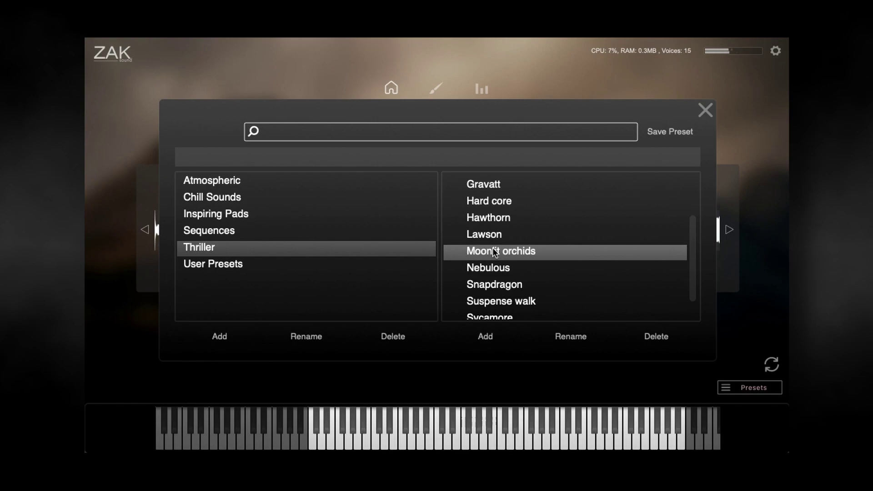
scroll(504, 275, down, 1)
scroll(504, 275, down, 2)
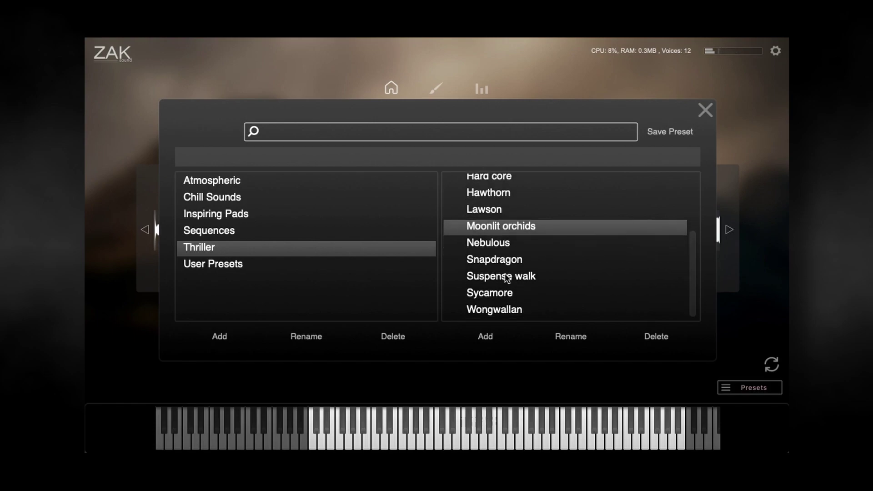
click(504, 273)
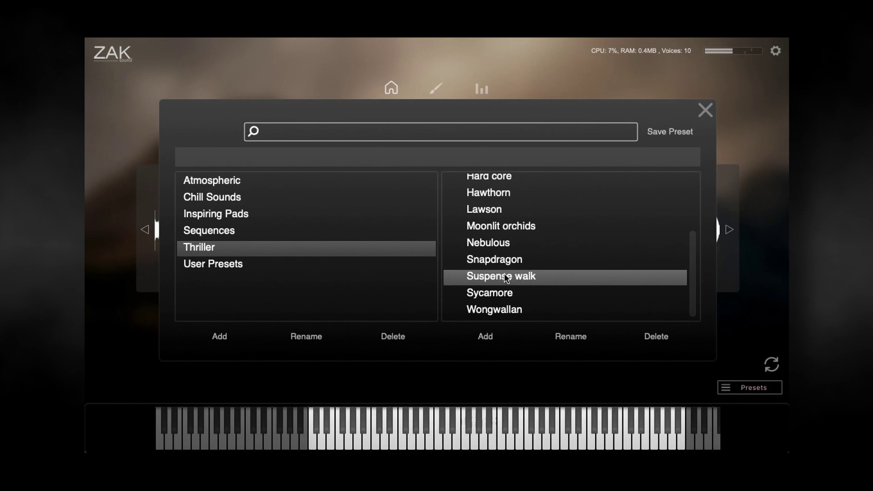
click(704, 114)
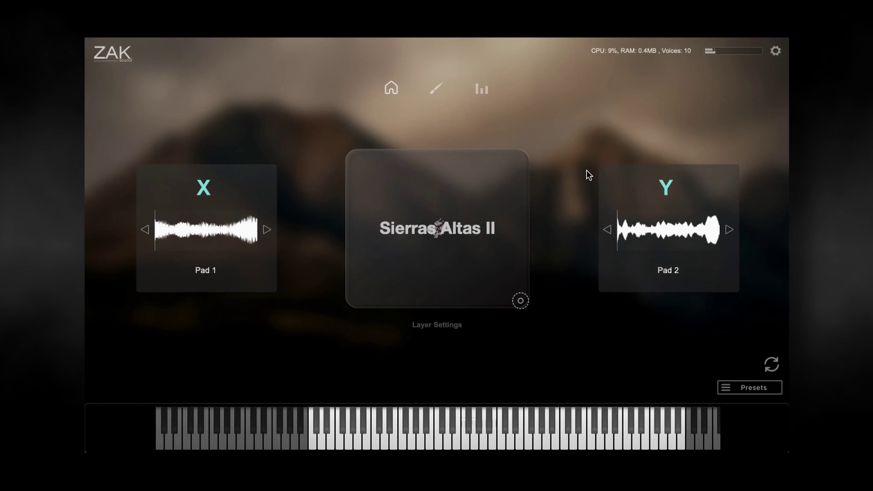